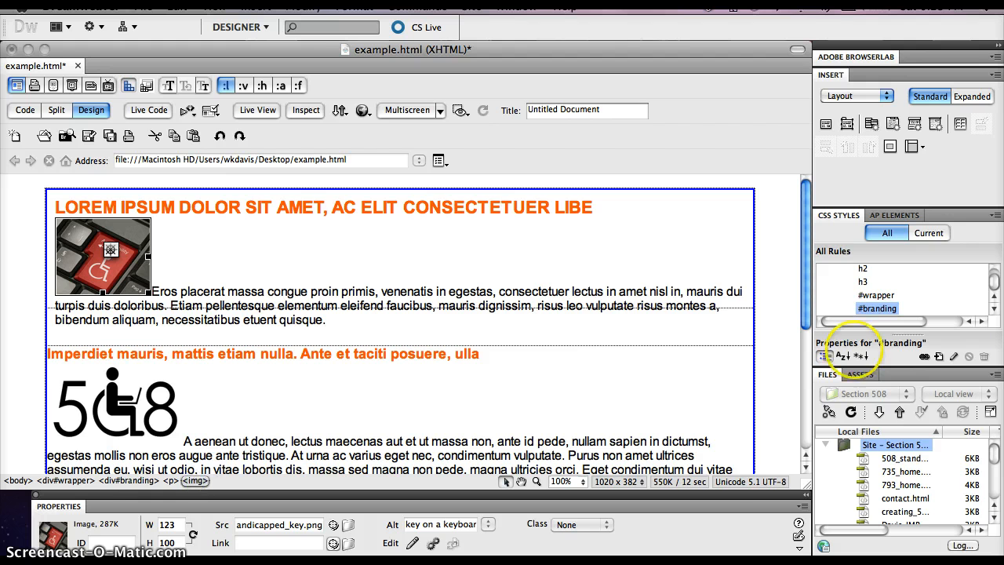
# Step: Create a compound CSS rule with the selector #branding img, defined in this document only
pyautogui.click(939, 357)
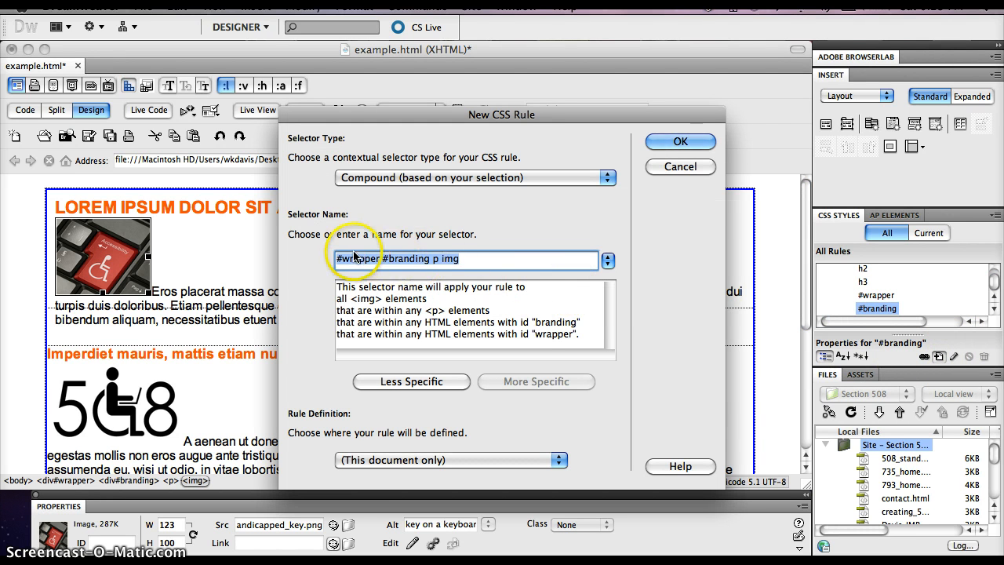
pyautogui.click(402, 382)
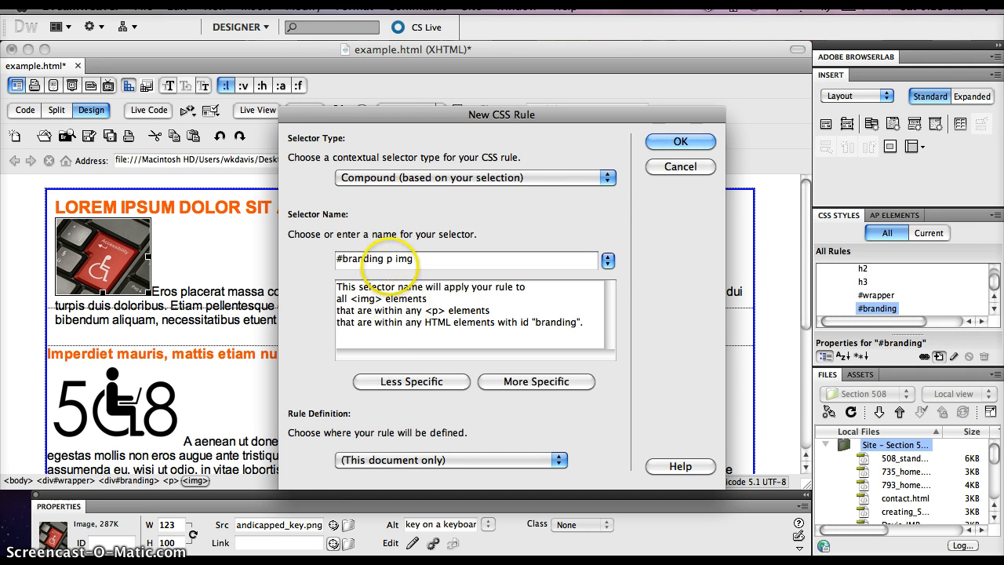
pyautogui.click(394, 259)
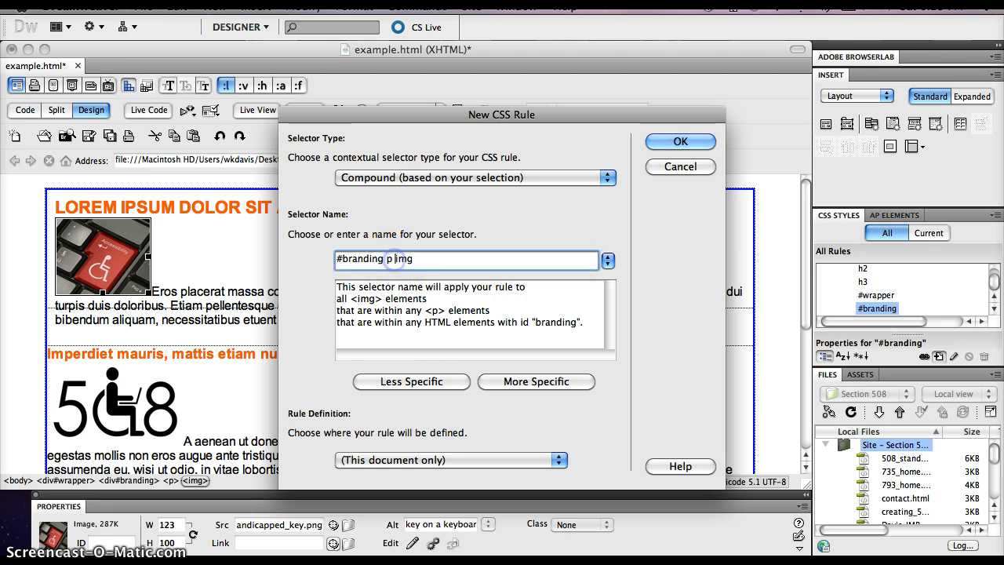
pyautogui.press('BackSpace')
pyautogui.press('BackSpace')
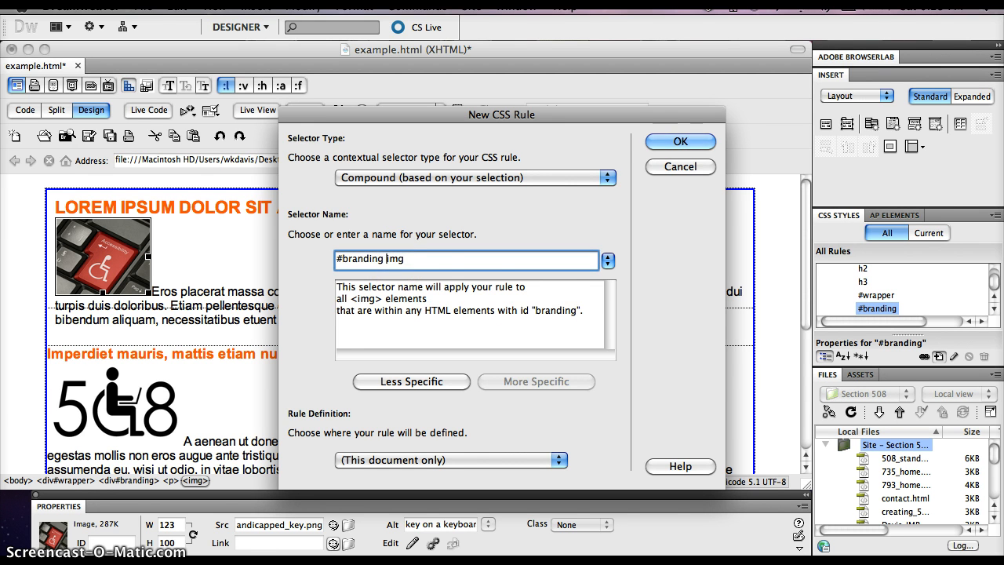
pyautogui.click(679, 142)
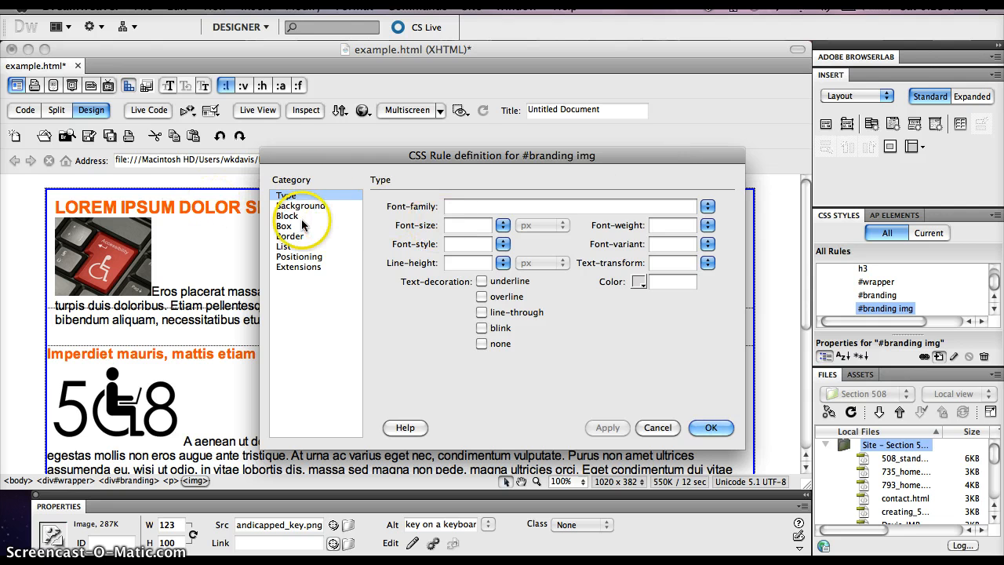
# Step: Set the #branding img rule's box float to left and apply it
pyautogui.click(284, 226)
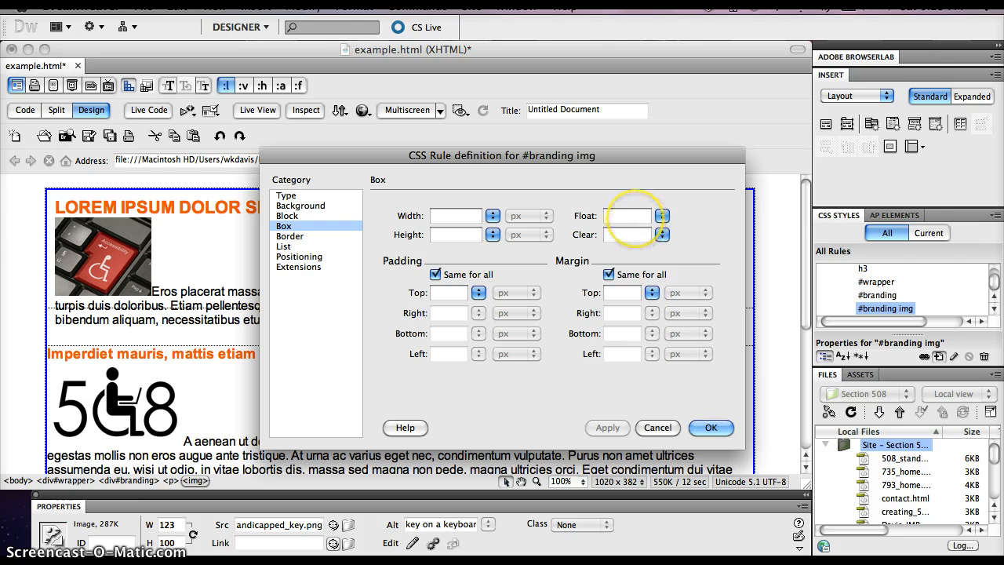
pyautogui.click(662, 216)
pyautogui.click(663, 216)
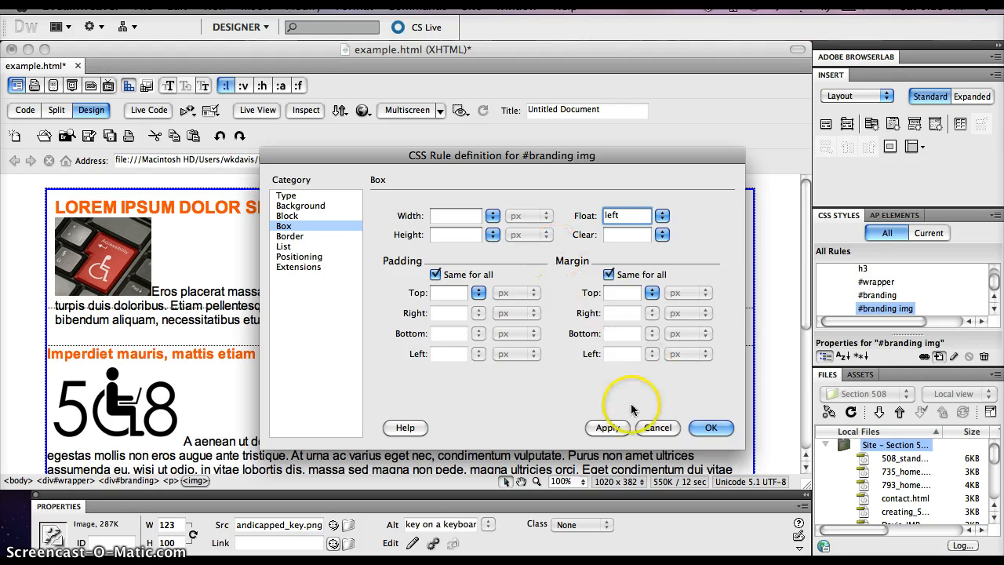
pyautogui.click(615, 428)
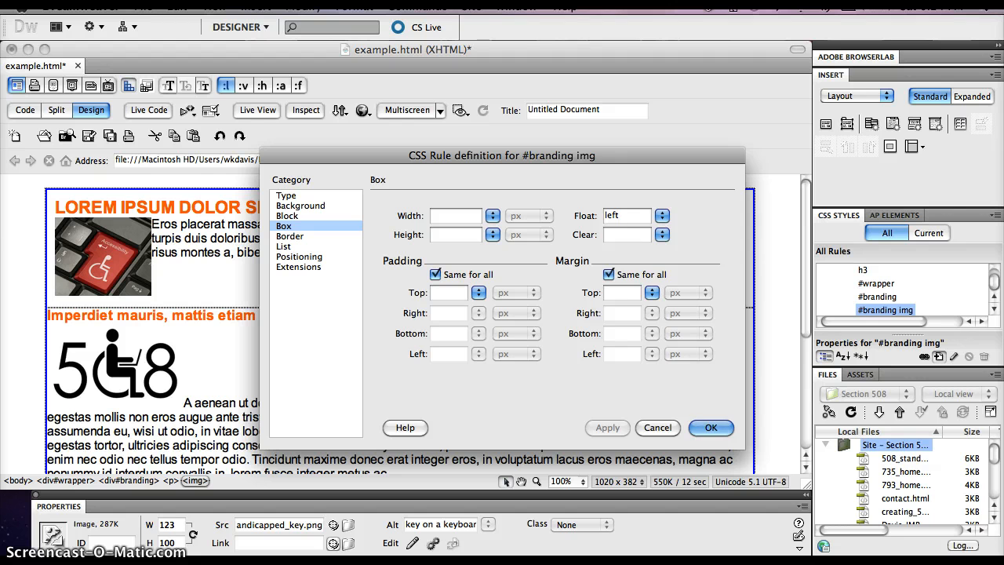
# Step: Give the #branding img rule a right margin of 1.5 em only, and finish the rule definition
pyautogui.click(609, 275)
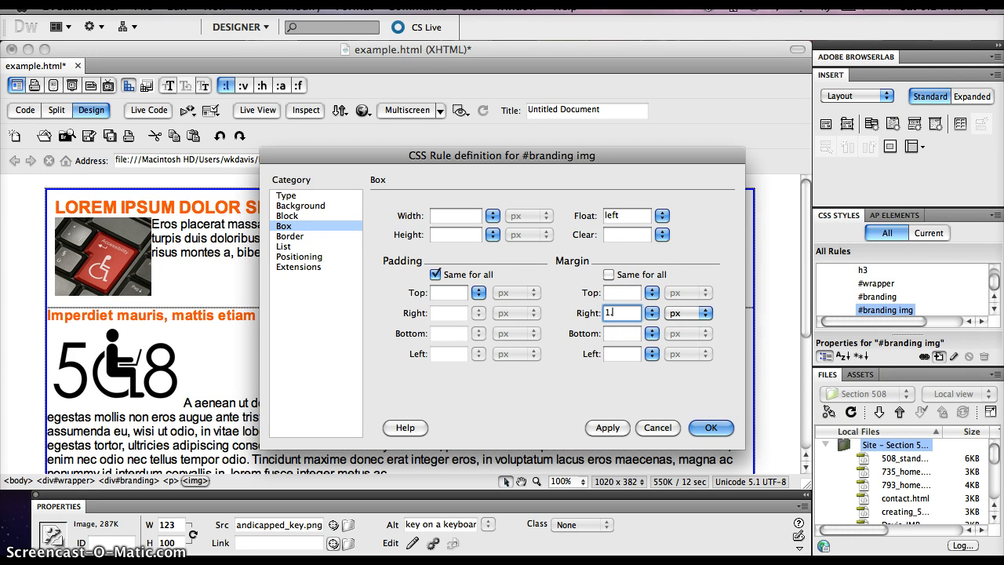
pyautogui.write('em')
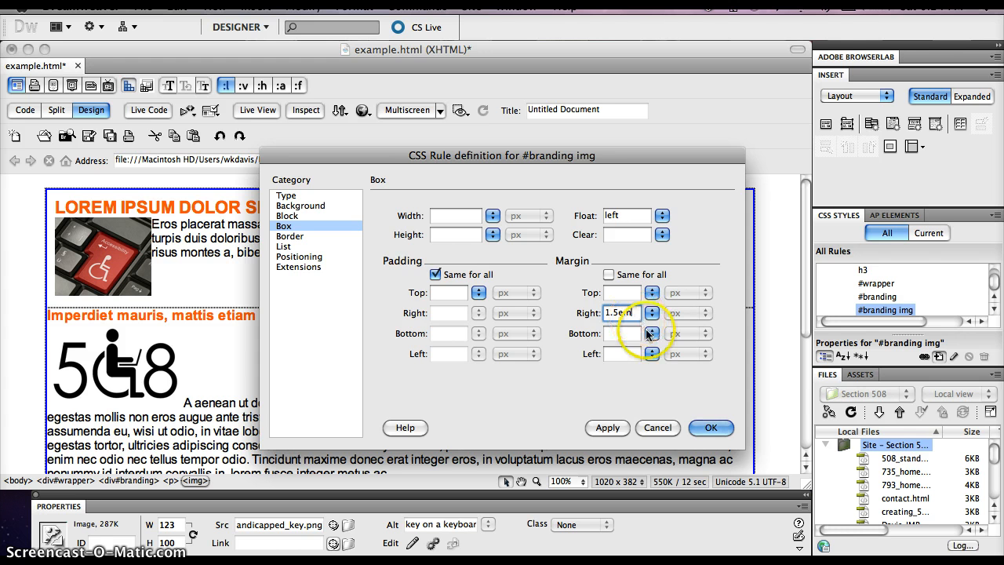
pyautogui.click(607, 427)
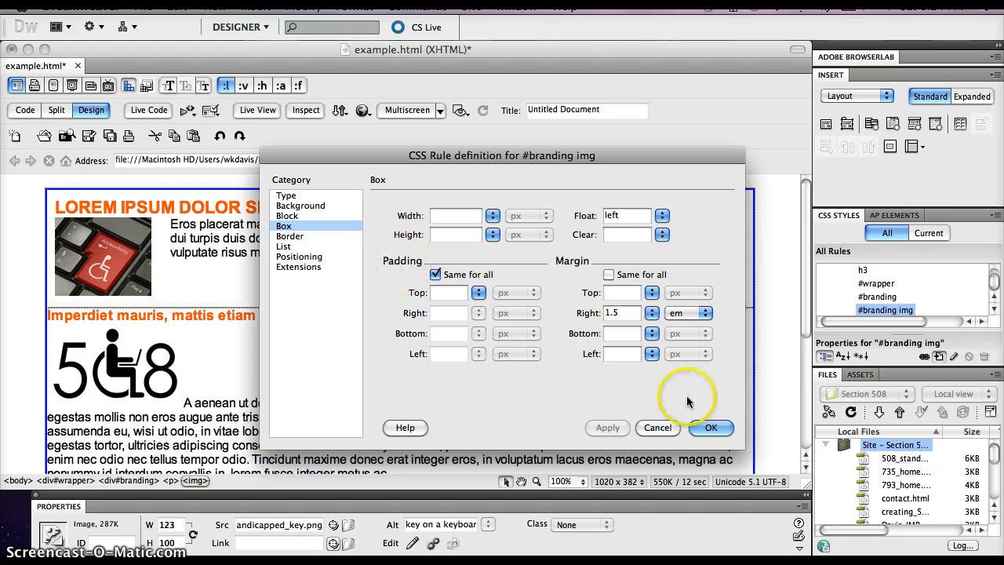
pyautogui.click(710, 428)
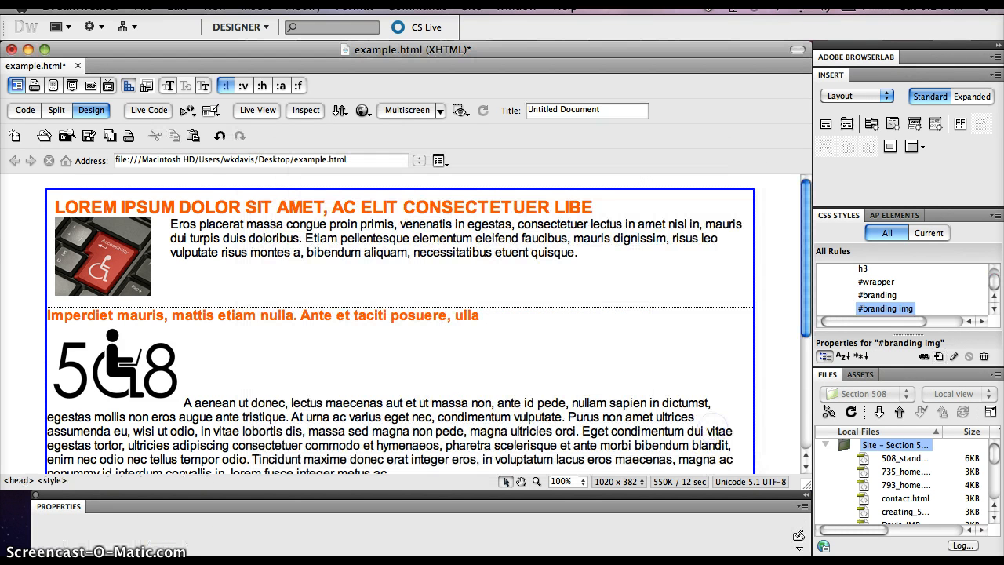
# Step: Create a CSS rule with the selector #mainContent for the main content div, defined in this document only
pyautogui.scroll(-5, 202, 280)
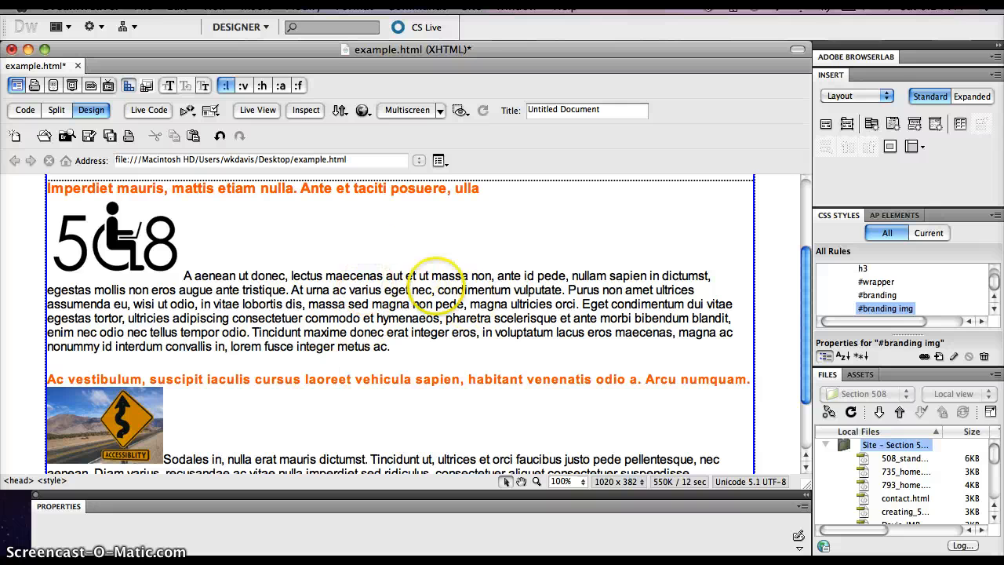
pyautogui.click(401, 235)
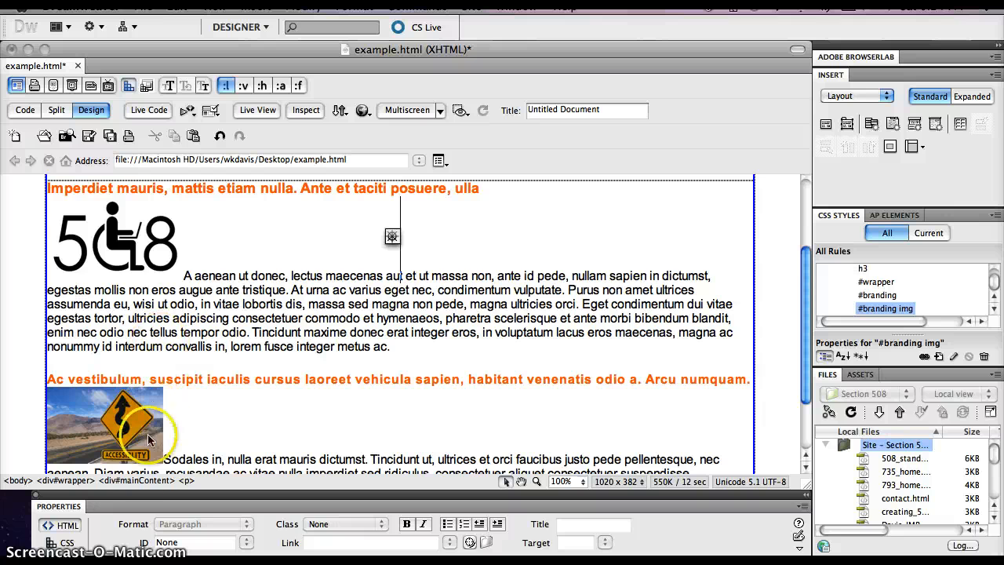
pyautogui.click(145, 481)
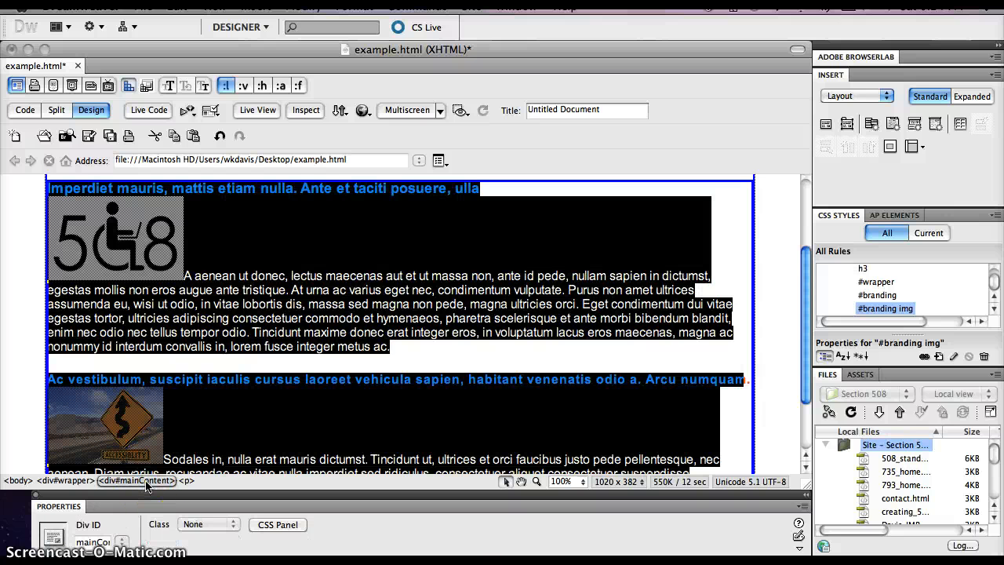
pyautogui.click(939, 358)
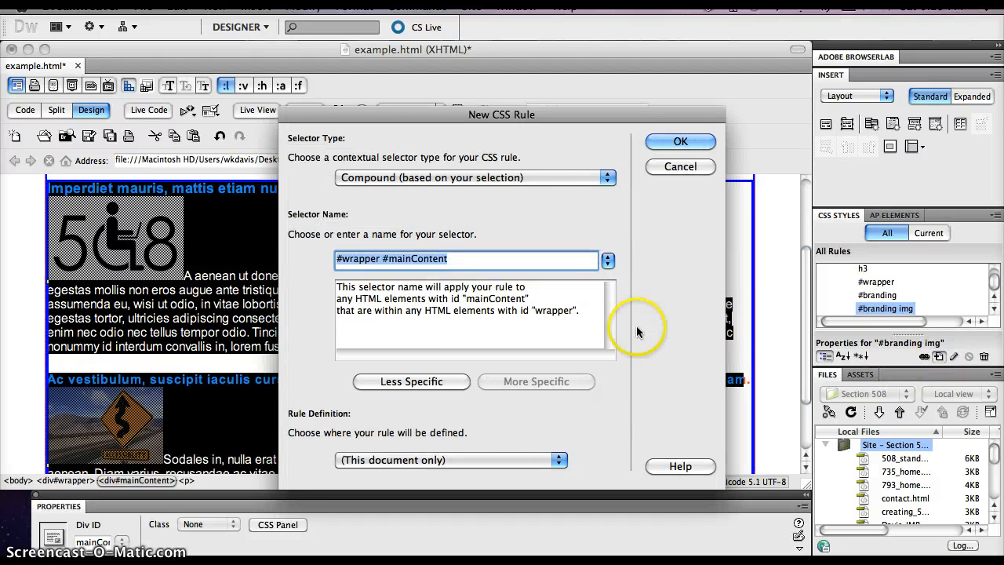
pyautogui.click(412, 381)
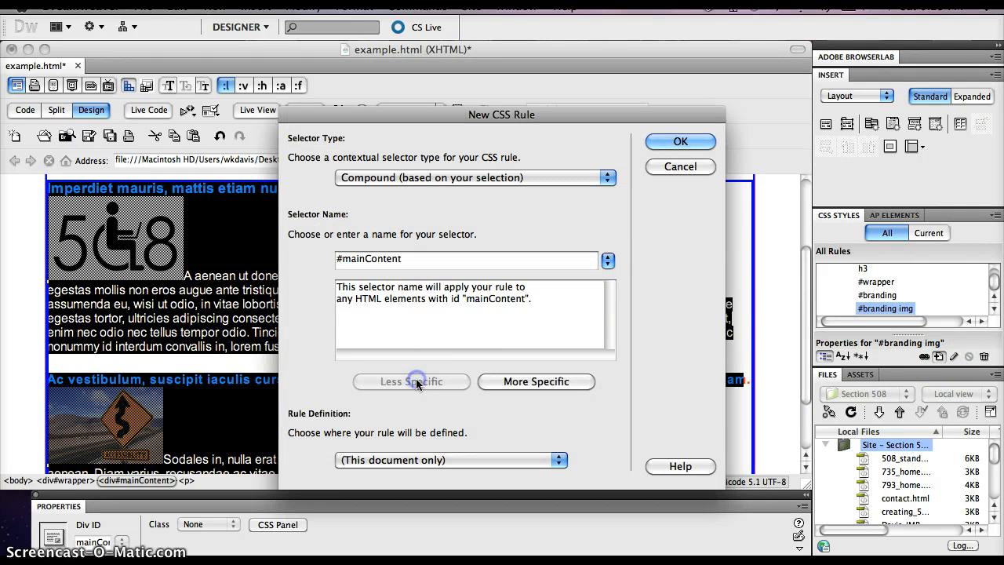
pyautogui.click(681, 141)
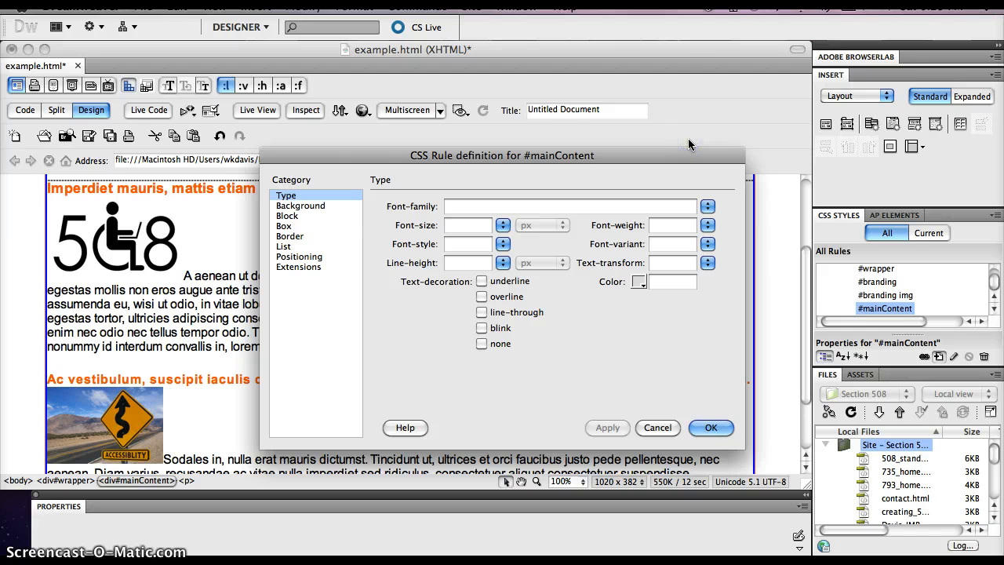
# Step: Set the #mainContent box to 900-150 (750) px wide and 650-150 (500) px high, and apply it
pyautogui.click(286, 226)
pyautogui.click(448, 217)
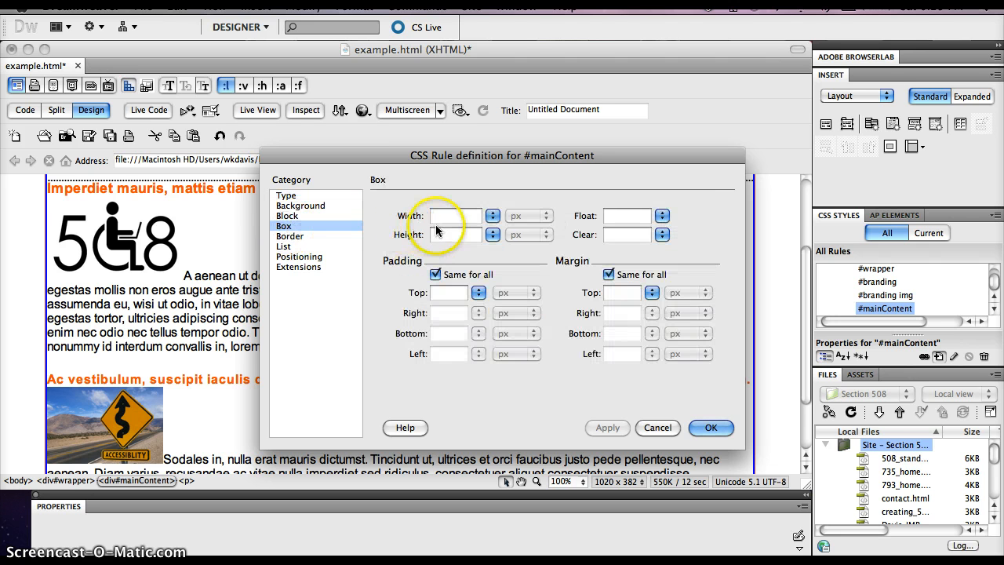
pyautogui.click(445, 215)
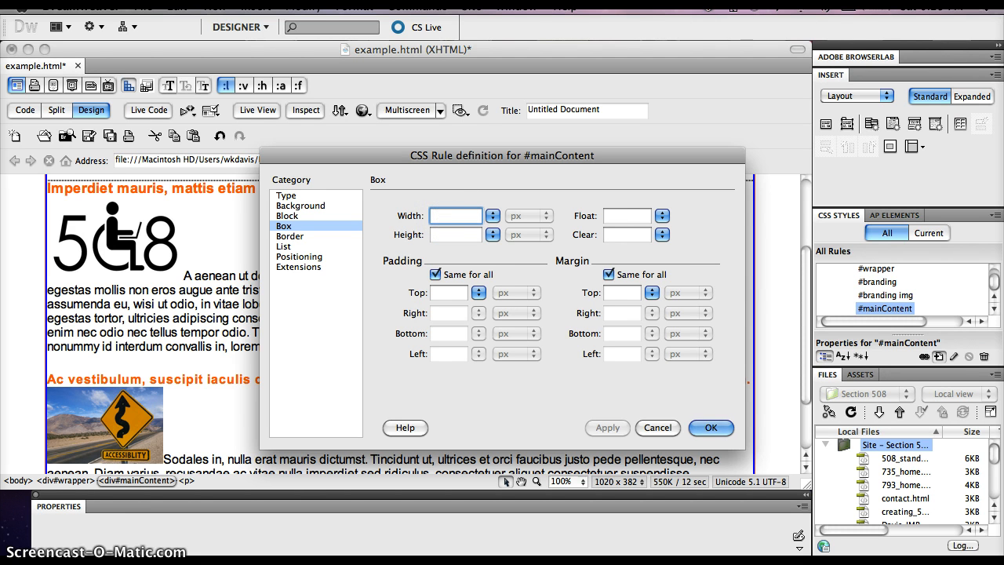
pyautogui.write('900')
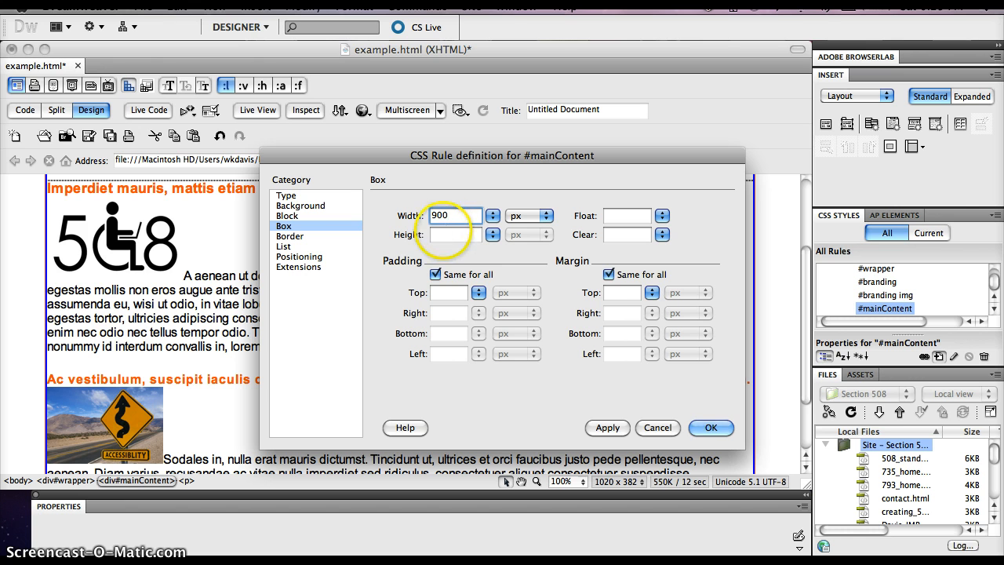
pyautogui.click(442, 233)
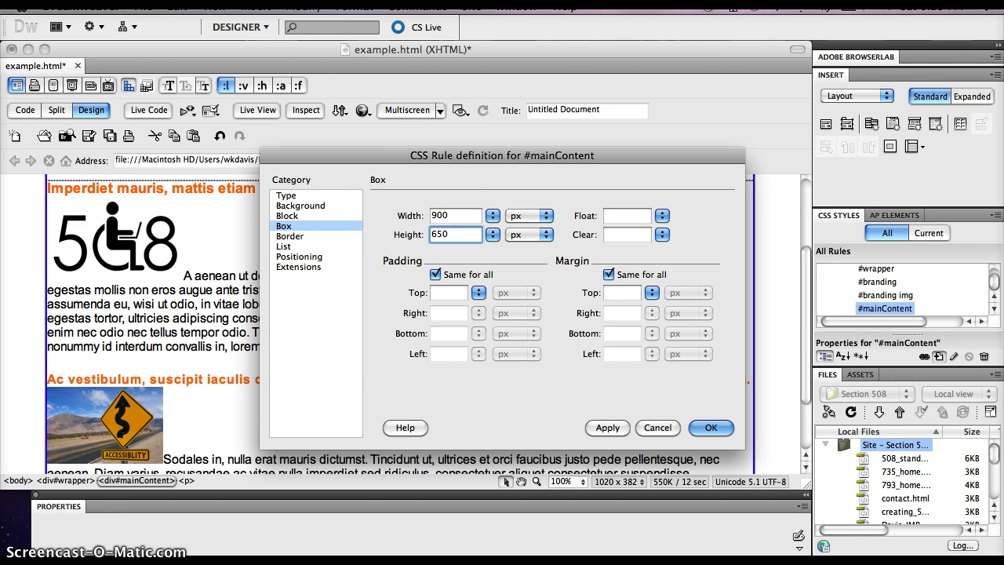
pyautogui.click(451, 213)
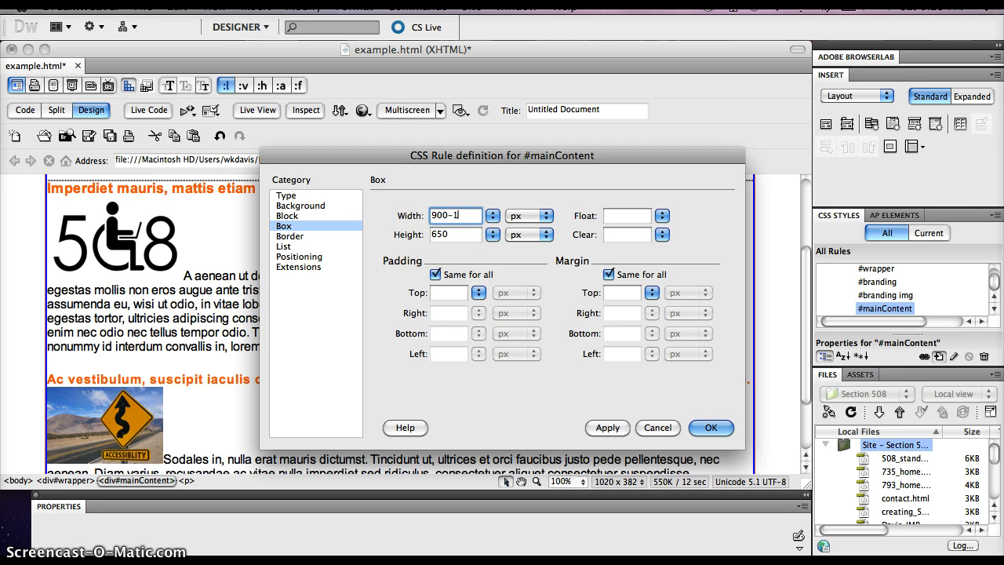
pyautogui.press('Tab')
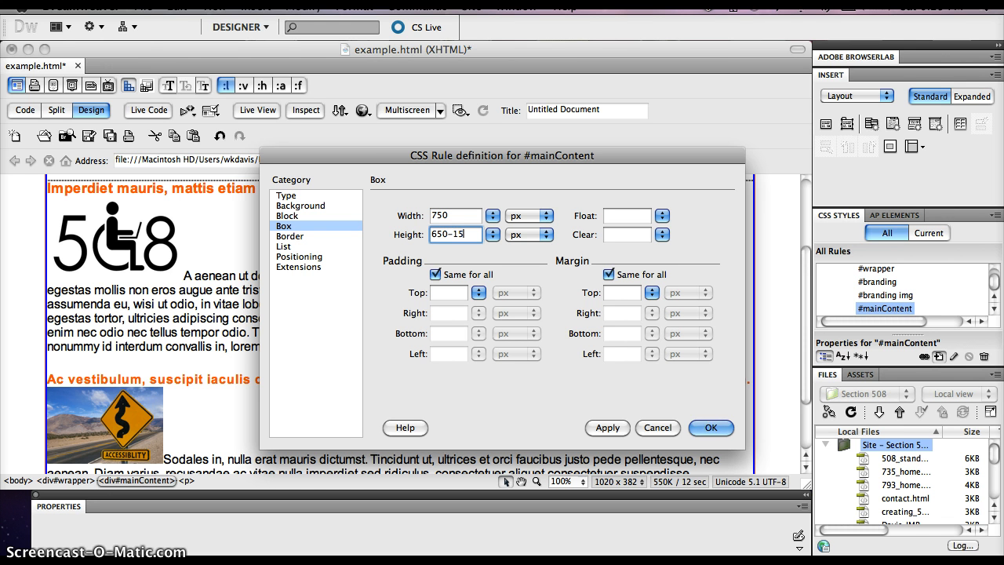
pyautogui.click(544, 416)
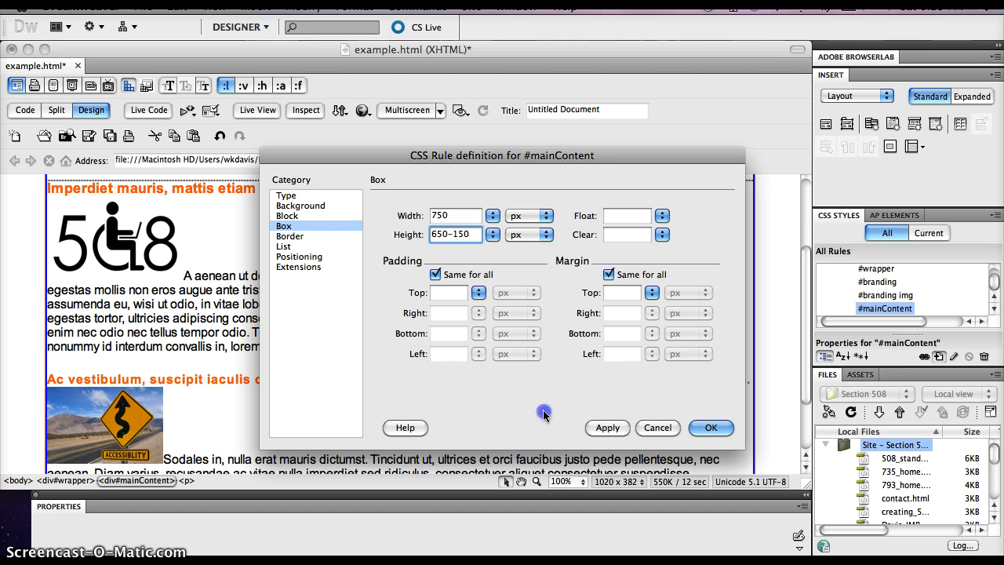
pyautogui.click(604, 427)
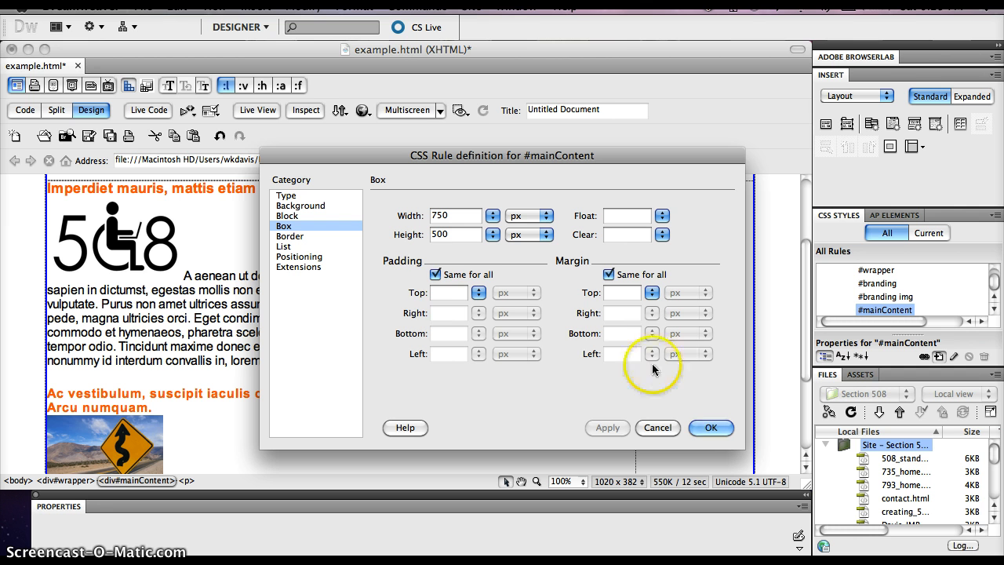
# Step: Add 30 px padding on all sides of #mainContent and reduce its box by 60 px each way, to 690 by 440 px
pyautogui.click(441, 292)
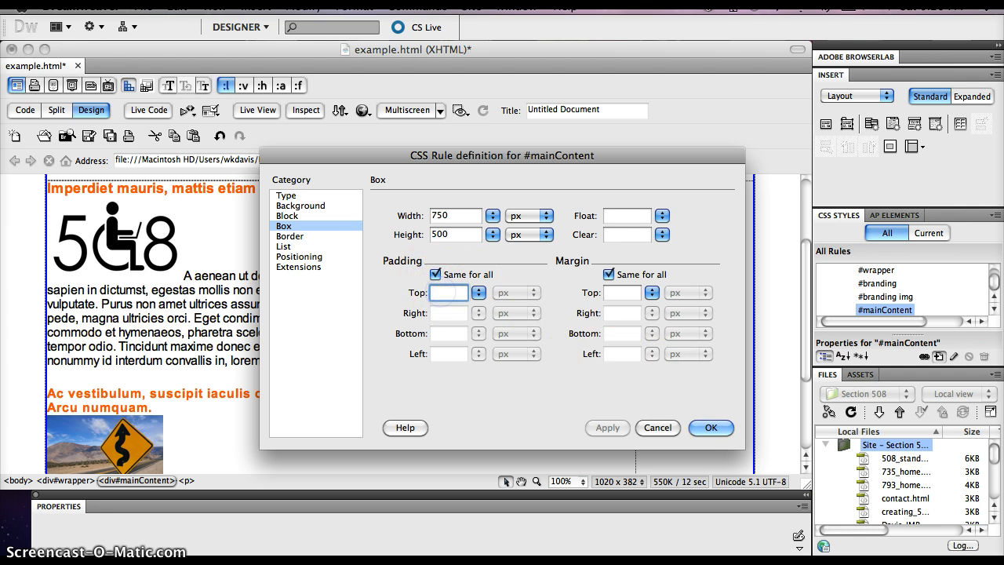
pyautogui.write('30')
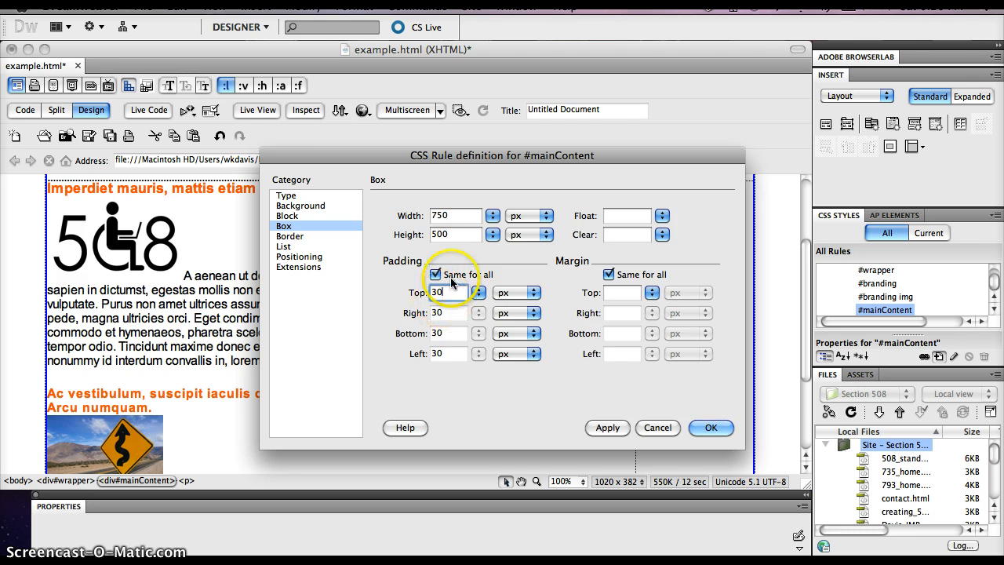
pyautogui.click(446, 218)
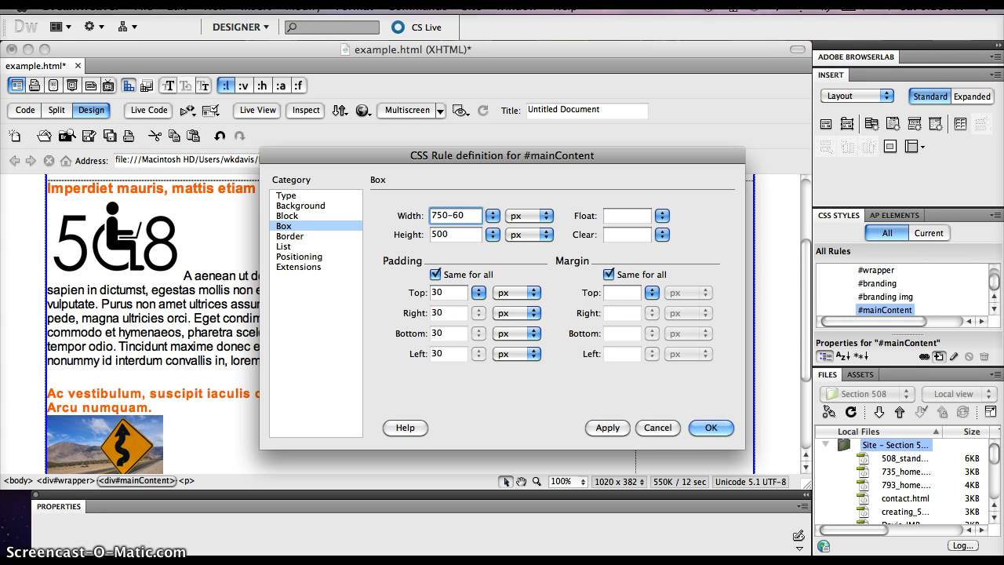
pyautogui.press('Tab')
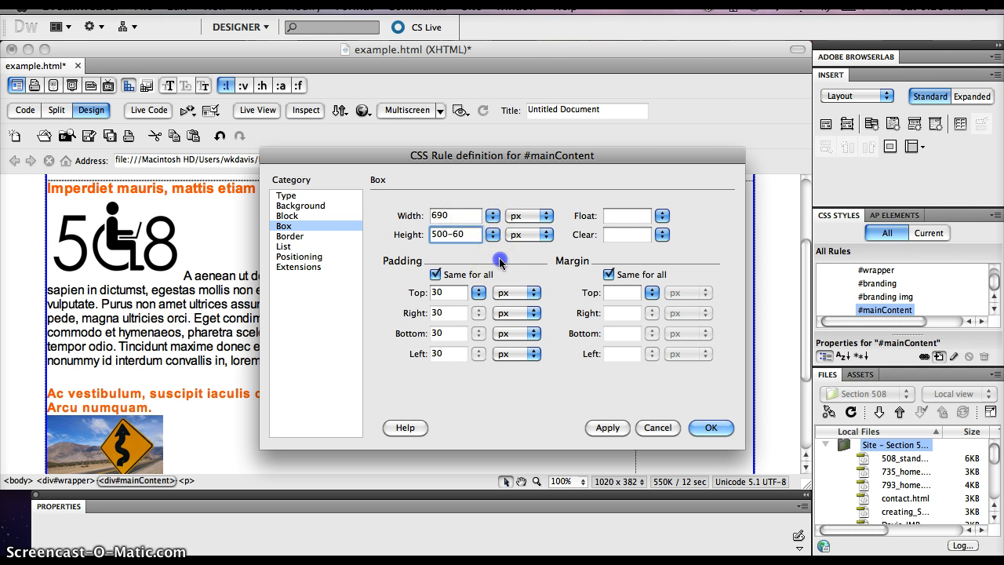
pyautogui.click(607, 428)
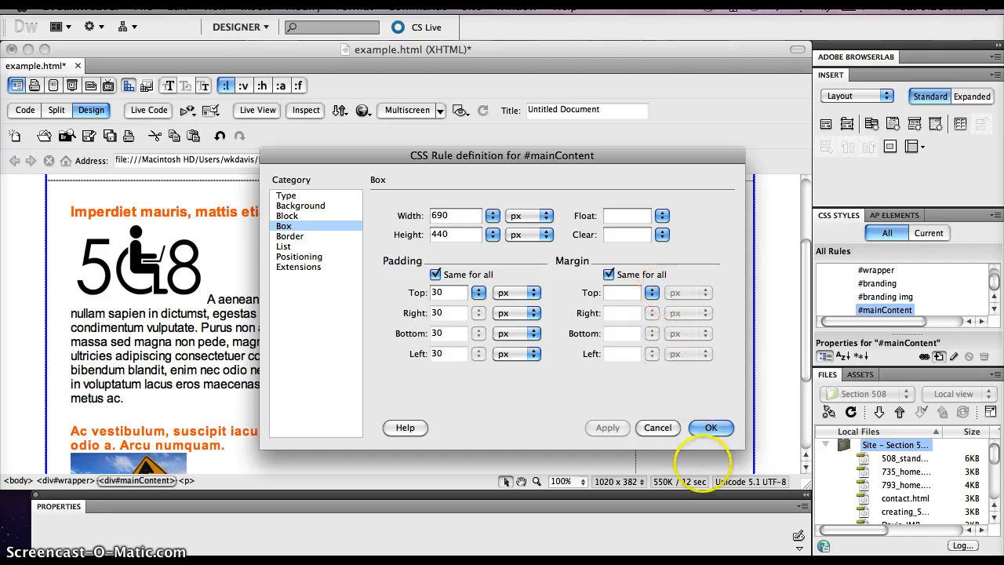
# Step: Float the #mainContent box to the right and finish the rule definition
pyautogui.click(661, 215)
pyautogui.click(665, 228)
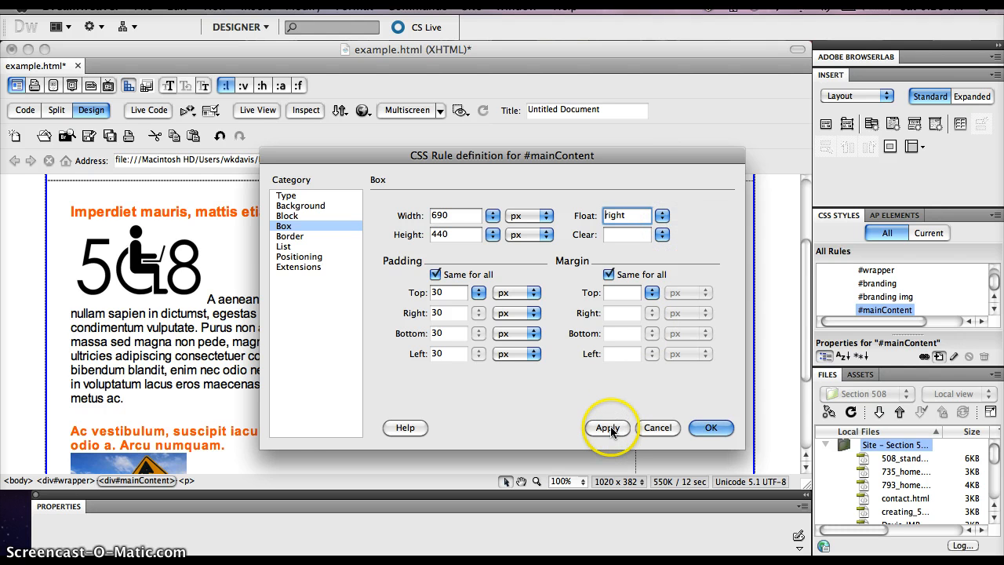
pyautogui.click(606, 426)
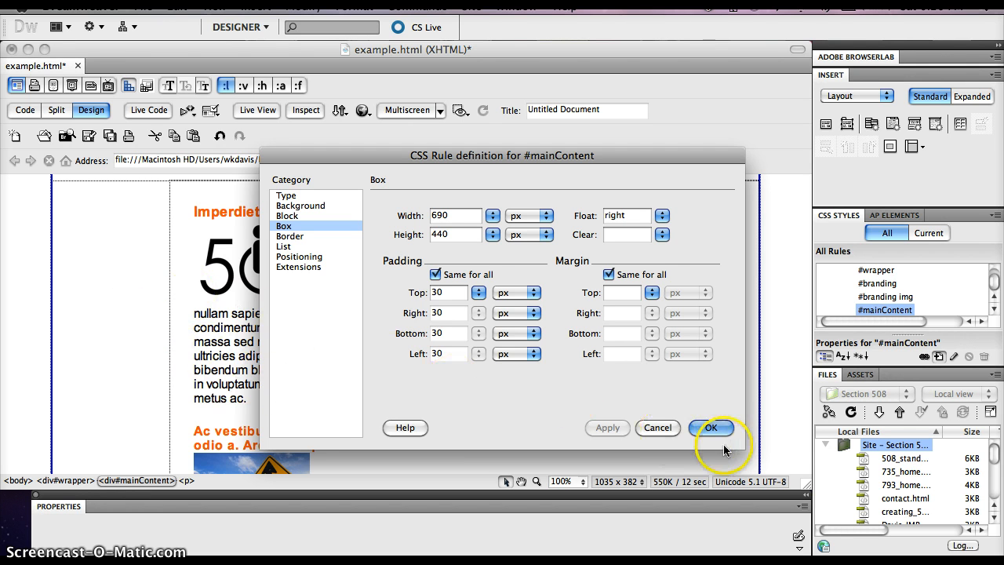
pyautogui.click(711, 427)
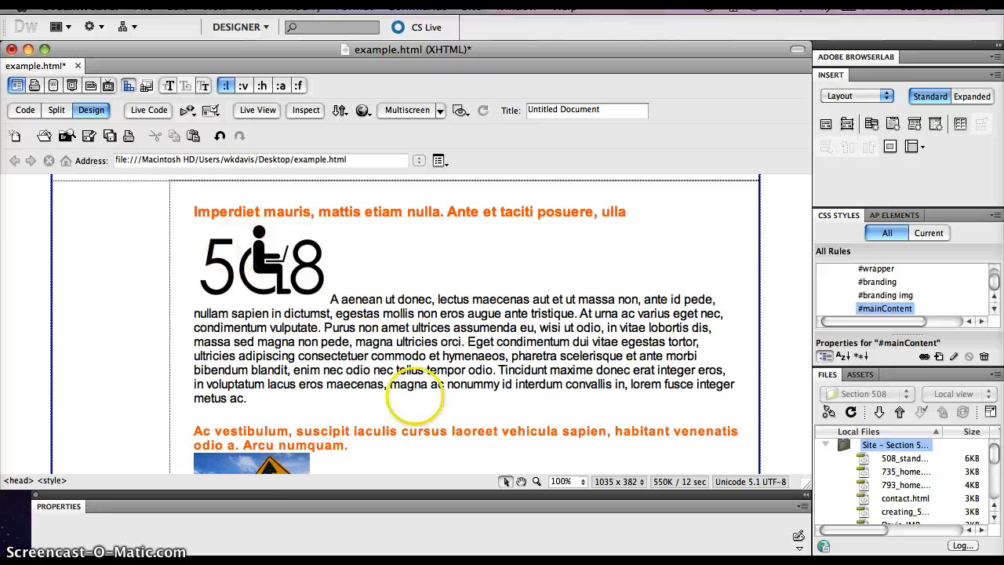
# Step: Create a CSS rule with the selector img for all images, defined in this document only
pyautogui.click(449, 327)
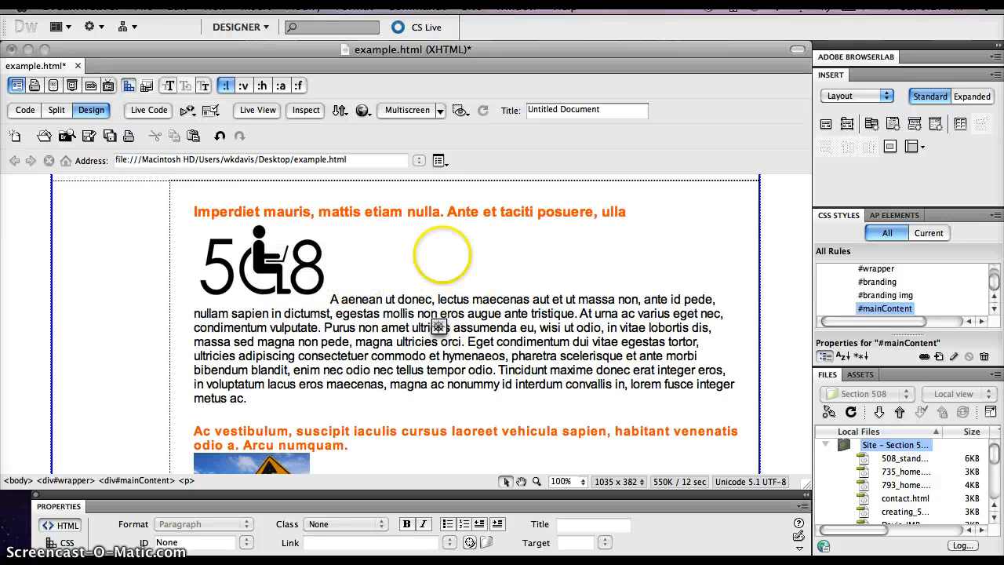
pyautogui.click(146, 480)
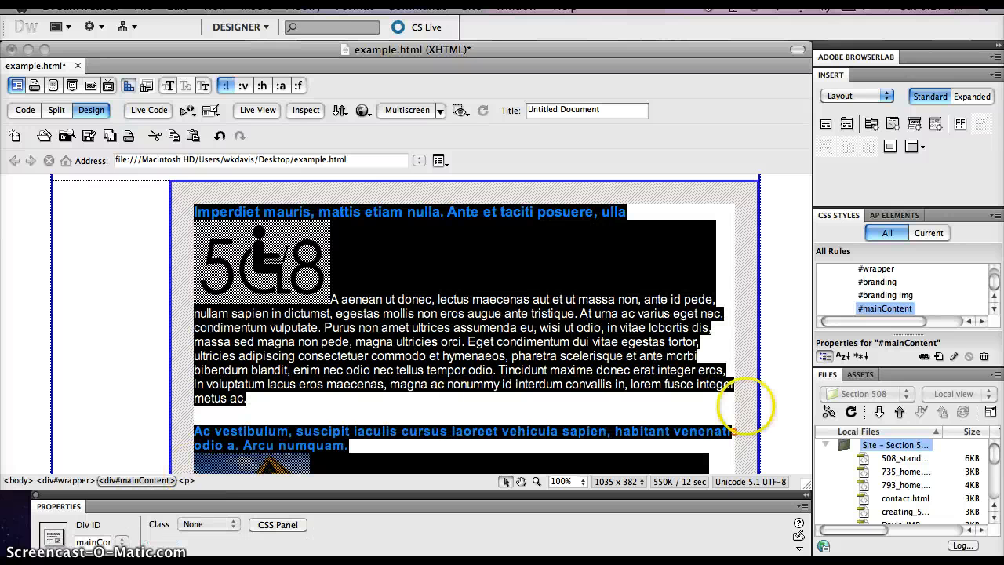
pyautogui.click(939, 357)
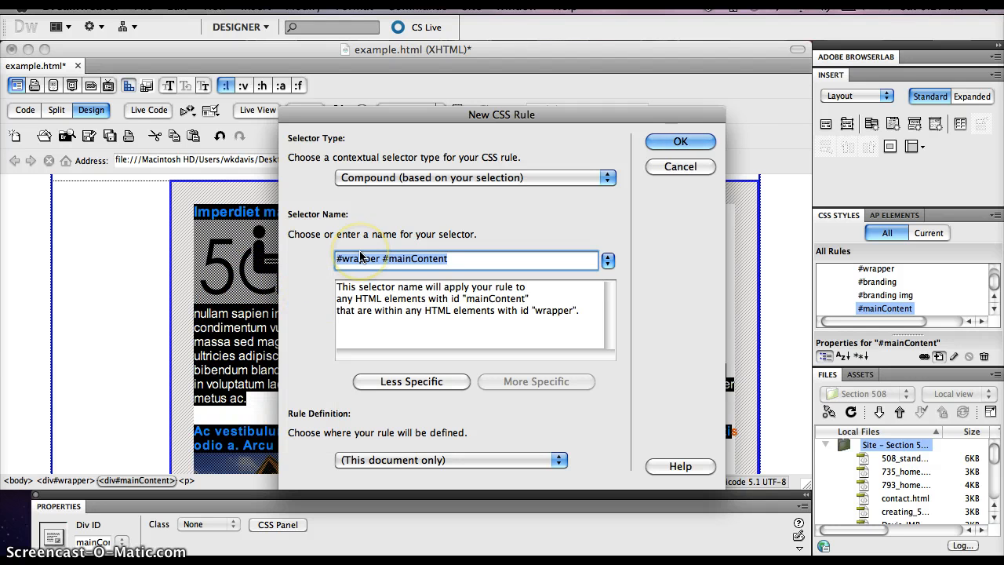
pyautogui.write('img')
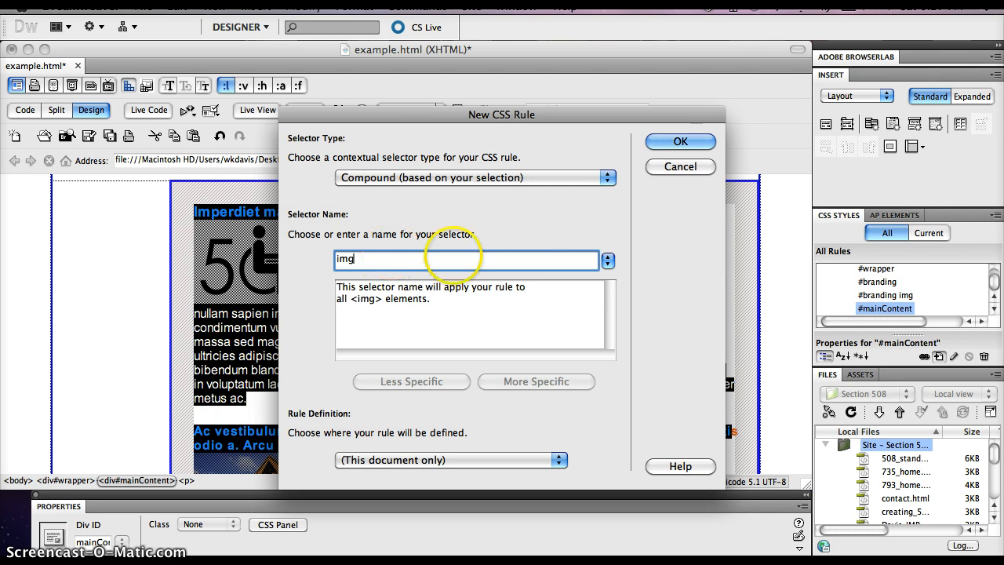
pyautogui.click(681, 141)
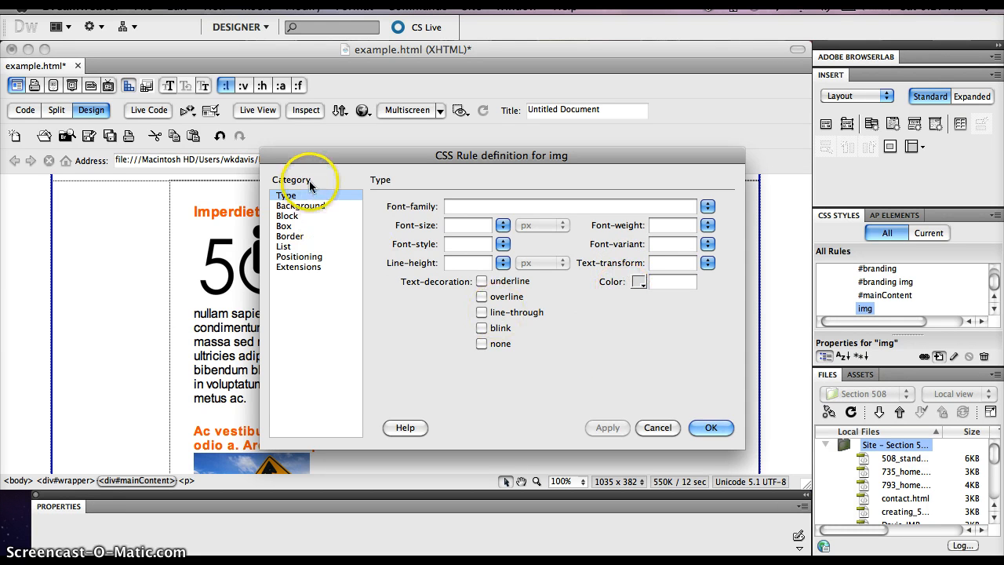
# Step: Float the images left with a right margin of 1.5 em, apply it, and finish the img rule definition
pyautogui.click(282, 226)
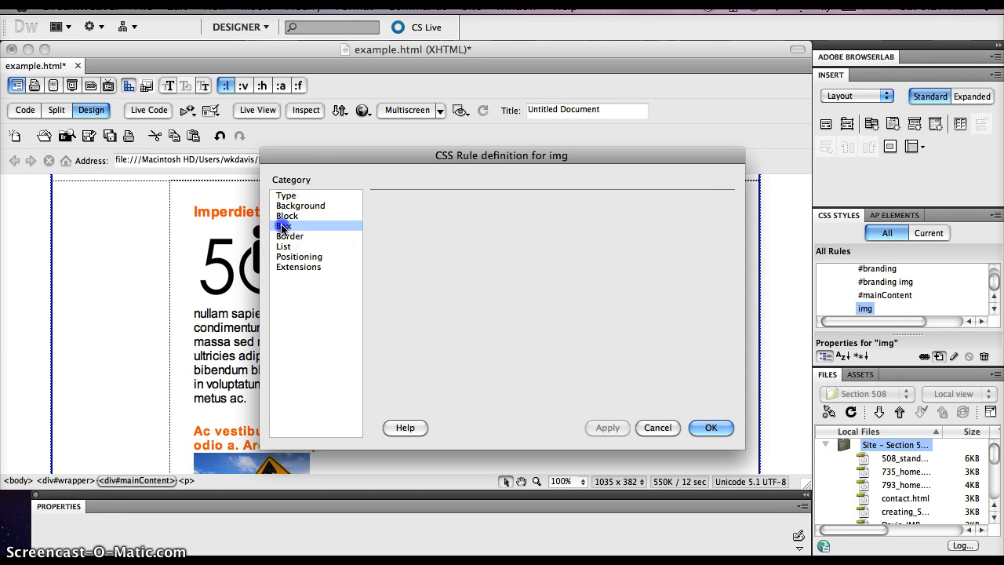
pyautogui.click(662, 215)
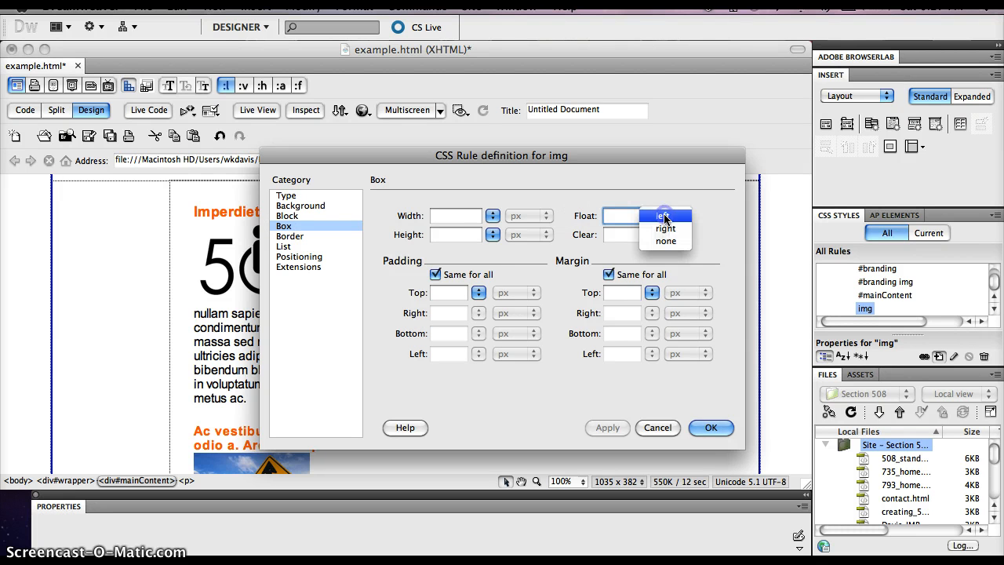
pyautogui.click(661, 216)
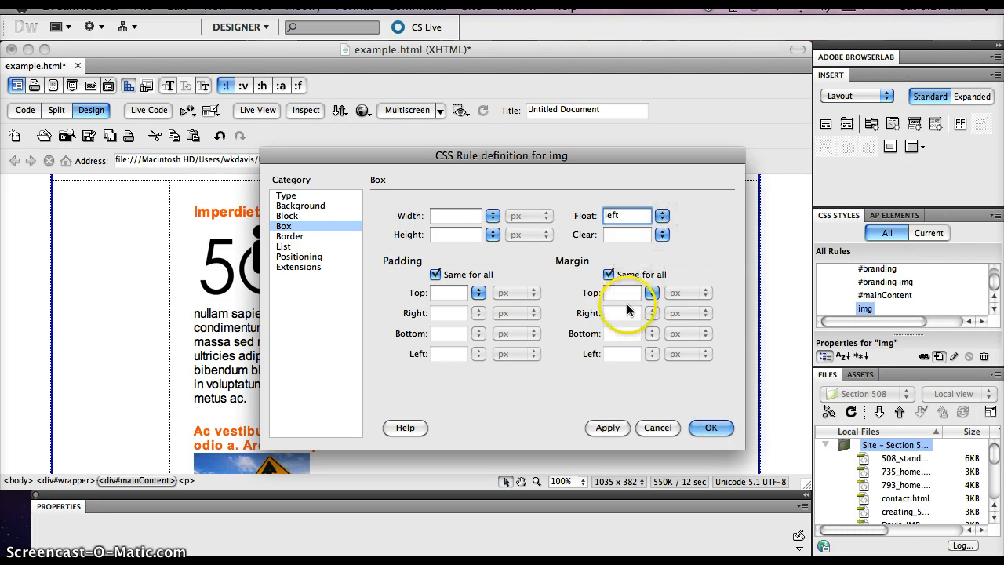
pyautogui.click(609, 275)
pyautogui.click(609, 275)
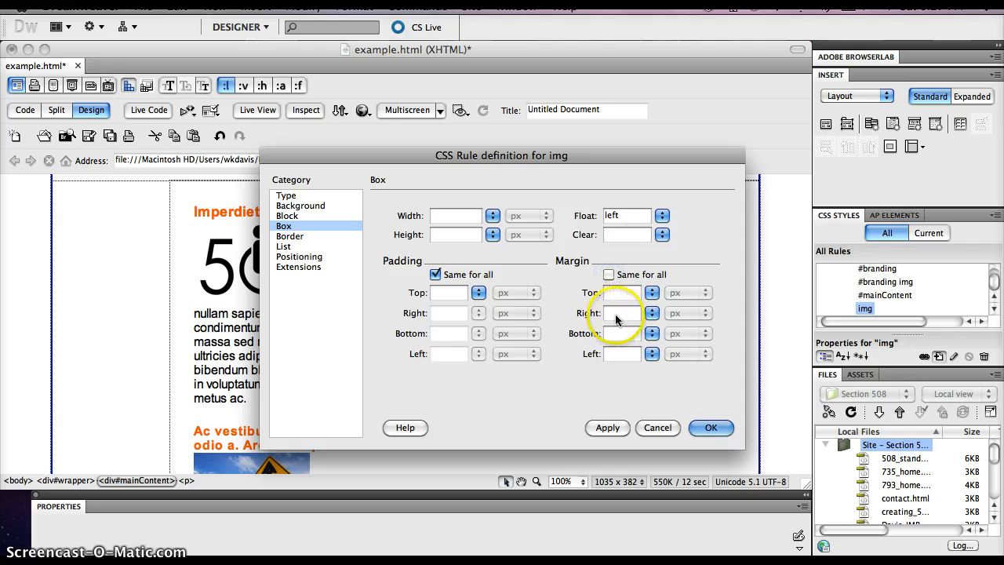
pyautogui.click(614, 314)
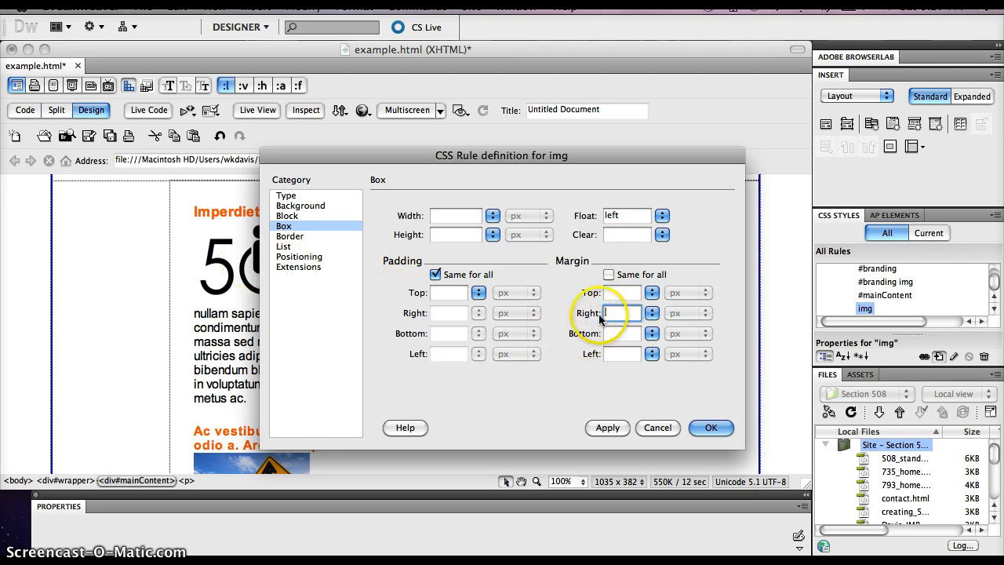
pyautogui.write('1')
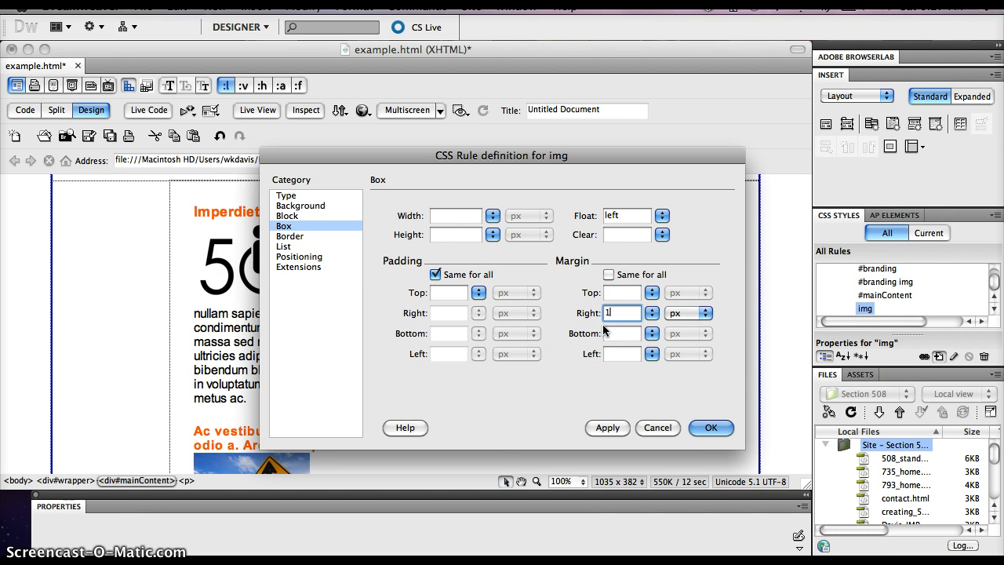
pyautogui.write('.5em')
pyautogui.click(615, 429)
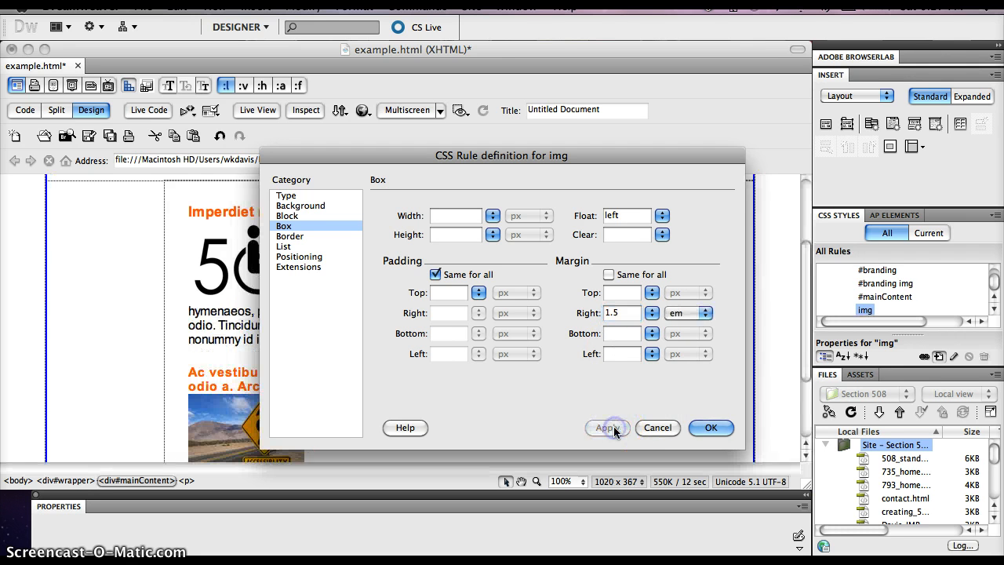
pyautogui.click(703, 428)
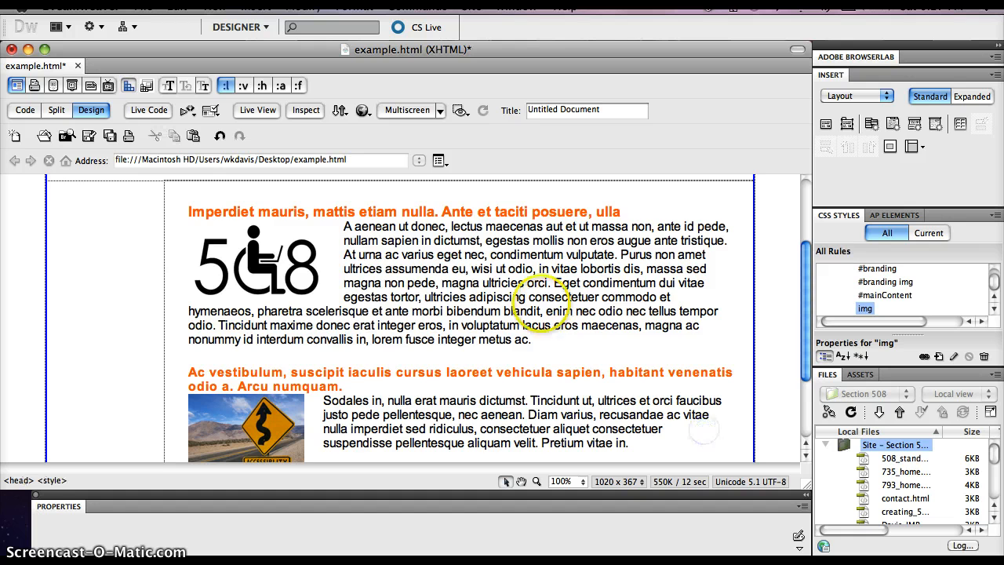
# Step: Insert a div tag with the ID siteNav before the mainContent div
pyautogui.scroll(-3, 571, 303)
pyautogui.scroll(3, 548, 313)
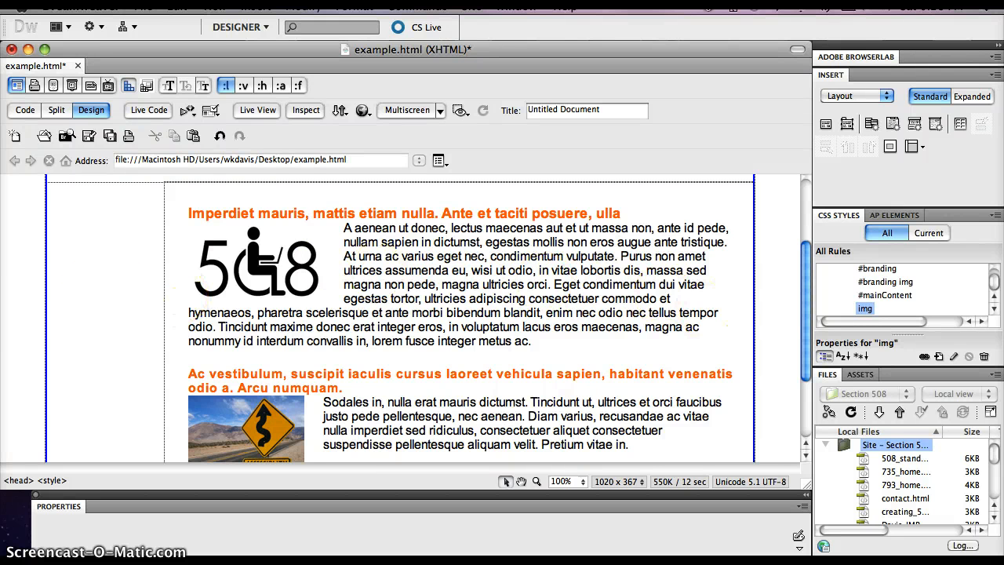
pyautogui.scroll(-5, 400, 318)
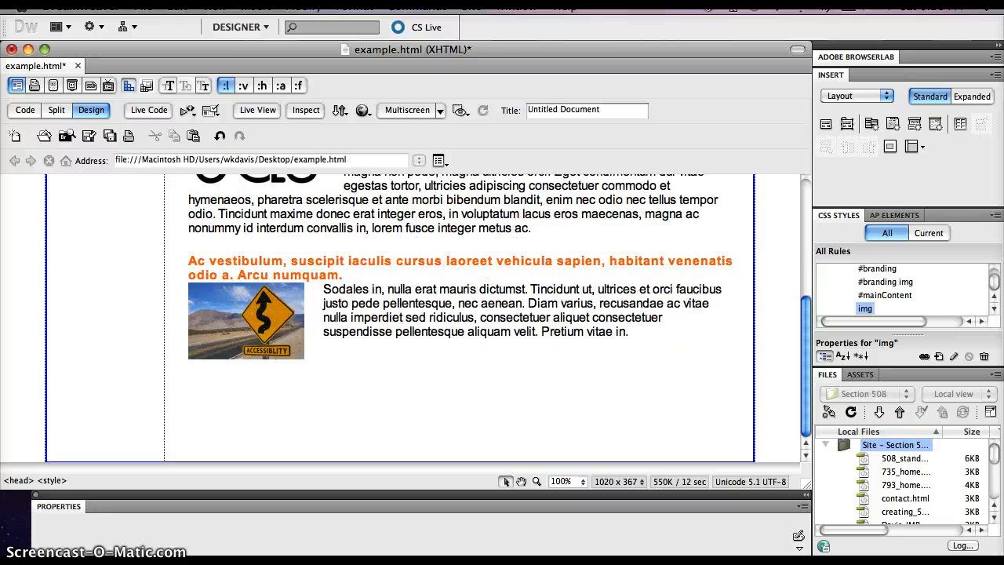
pyautogui.scroll(10, 400, 317)
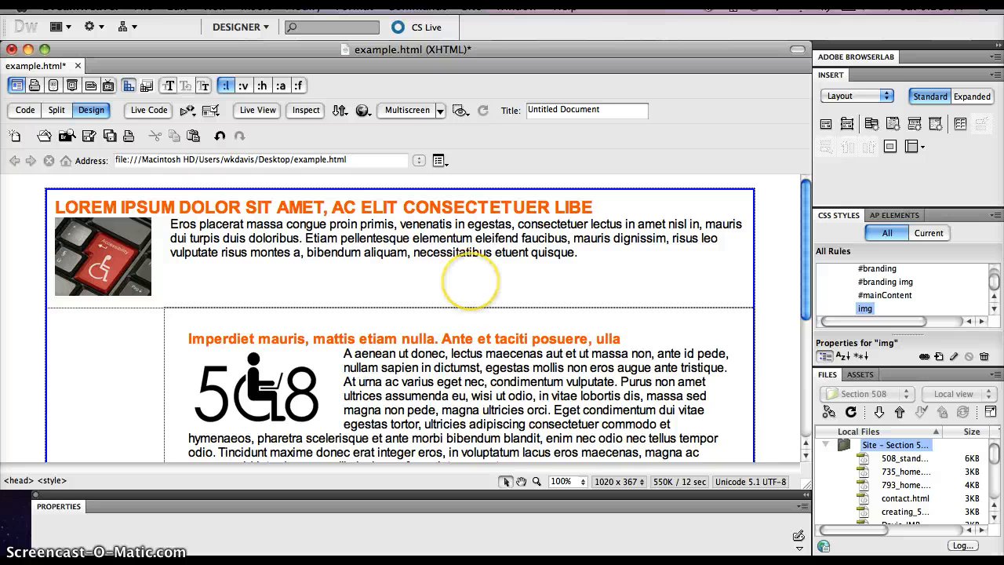
pyautogui.click(826, 125)
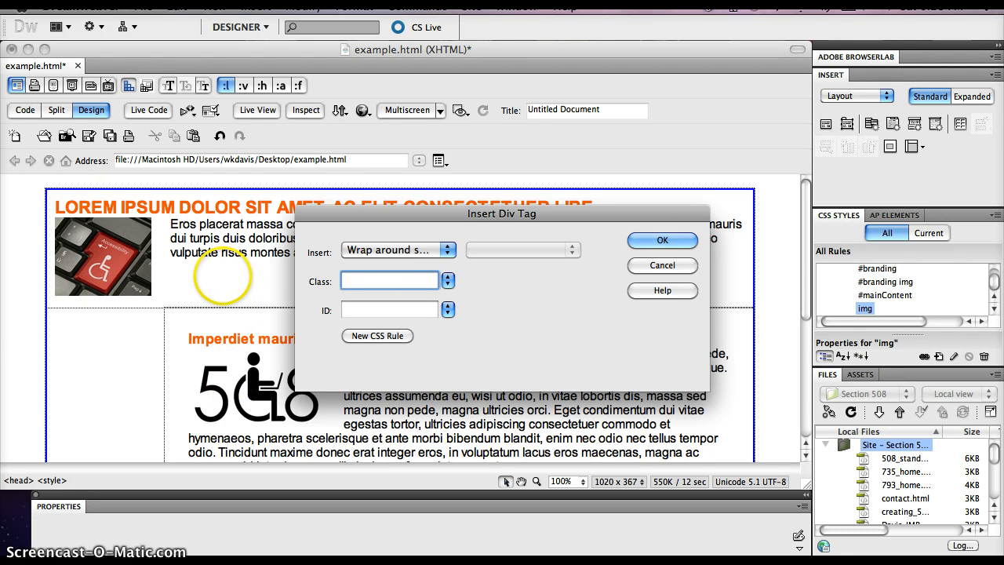
pyautogui.click(447, 250)
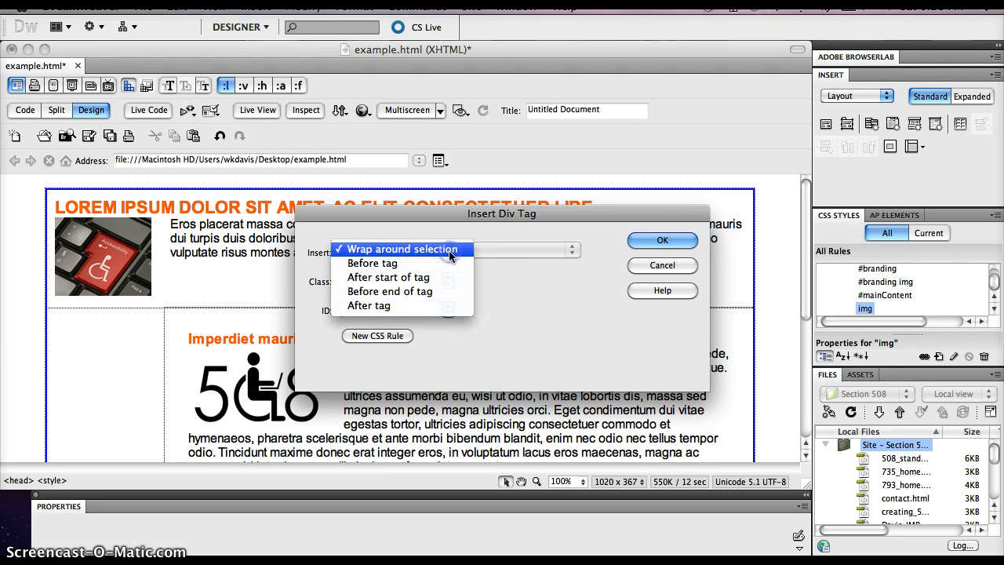
pyautogui.click(436, 265)
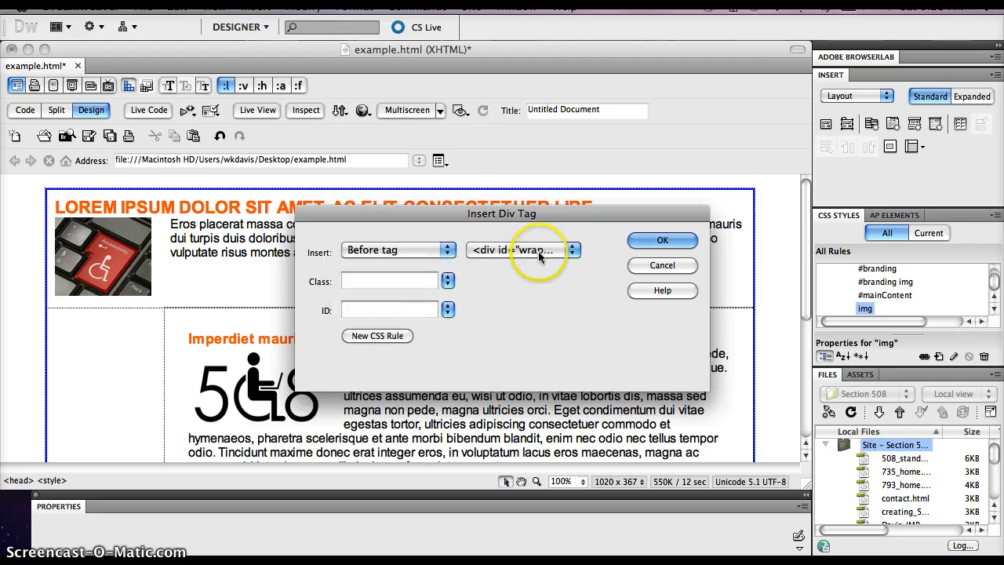
pyautogui.click(571, 251)
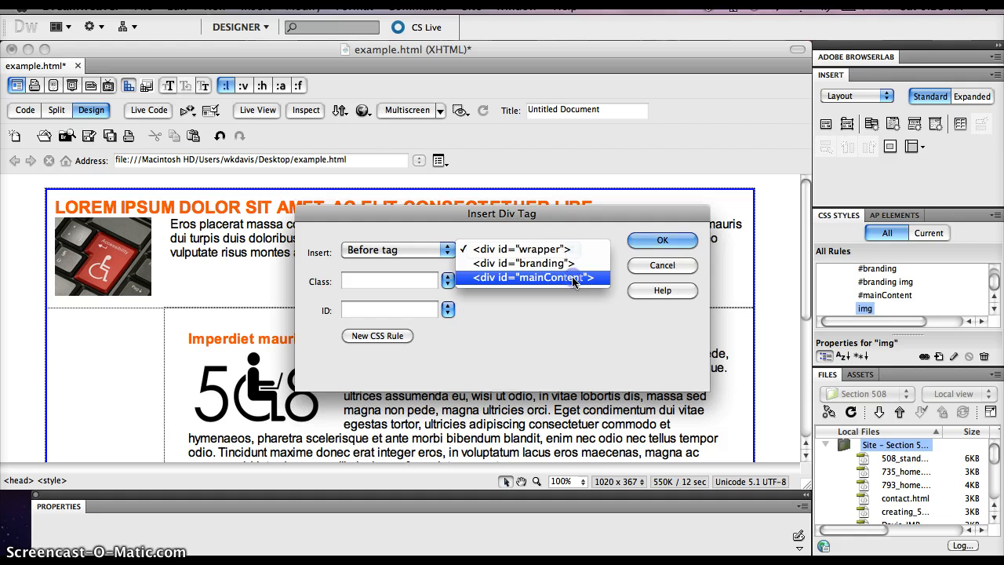
pyautogui.click(573, 282)
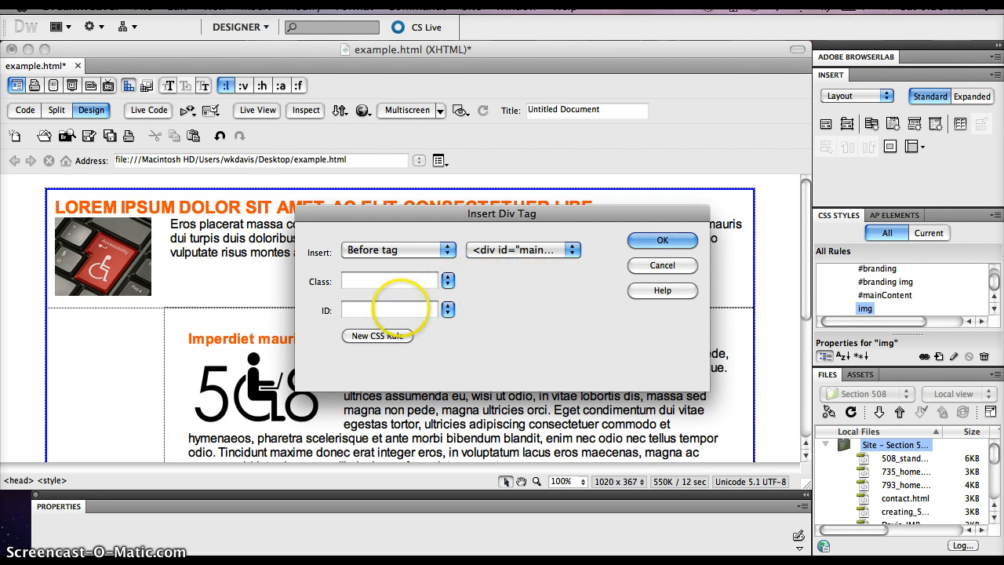
pyautogui.click(400, 309)
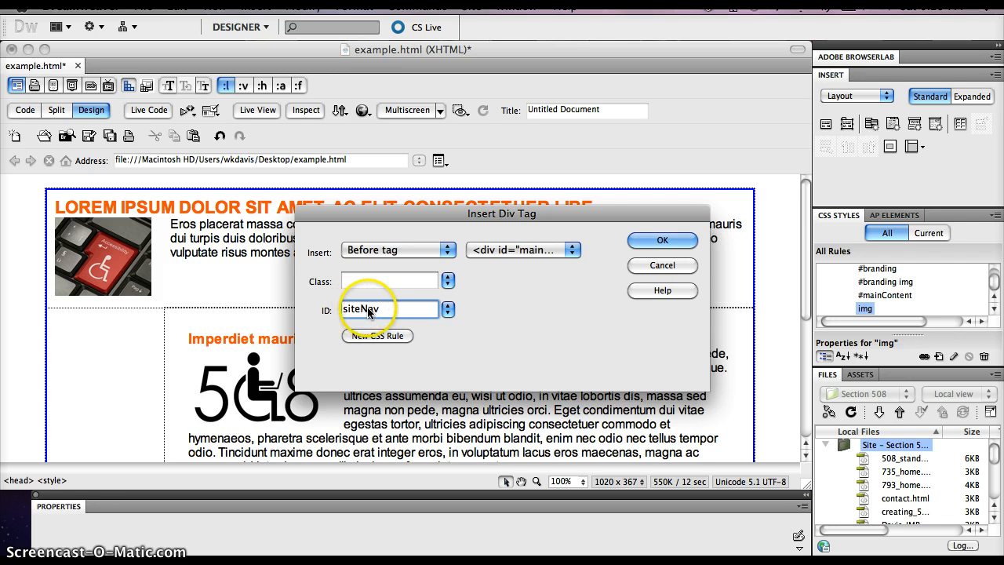
pyautogui.click(661, 245)
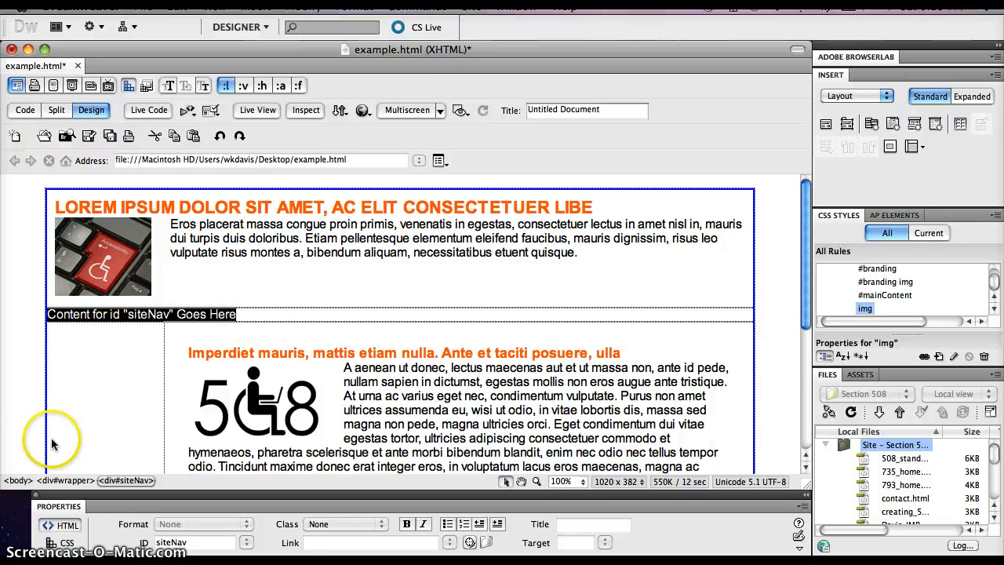
# Step: Create a CSS rule with the selector #siteNav for the new div, defined in this document only
pyautogui.click(127, 479)
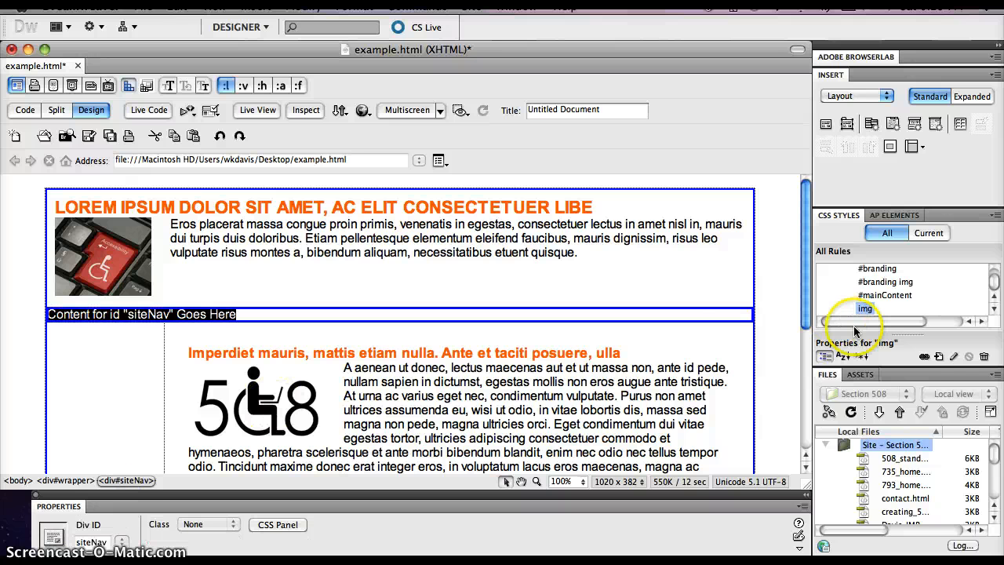
pyautogui.click(939, 356)
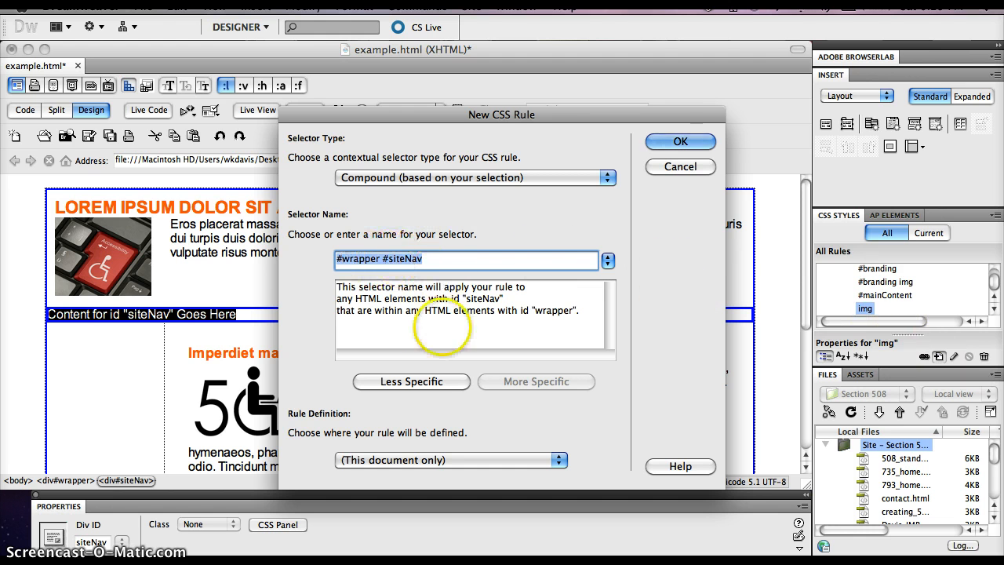
pyautogui.click(412, 381)
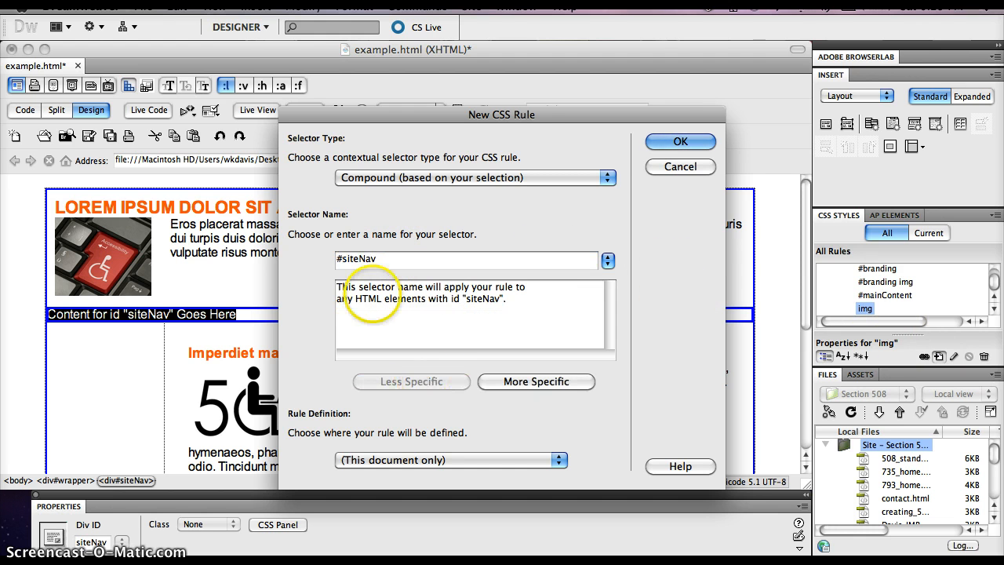
pyautogui.click(690, 142)
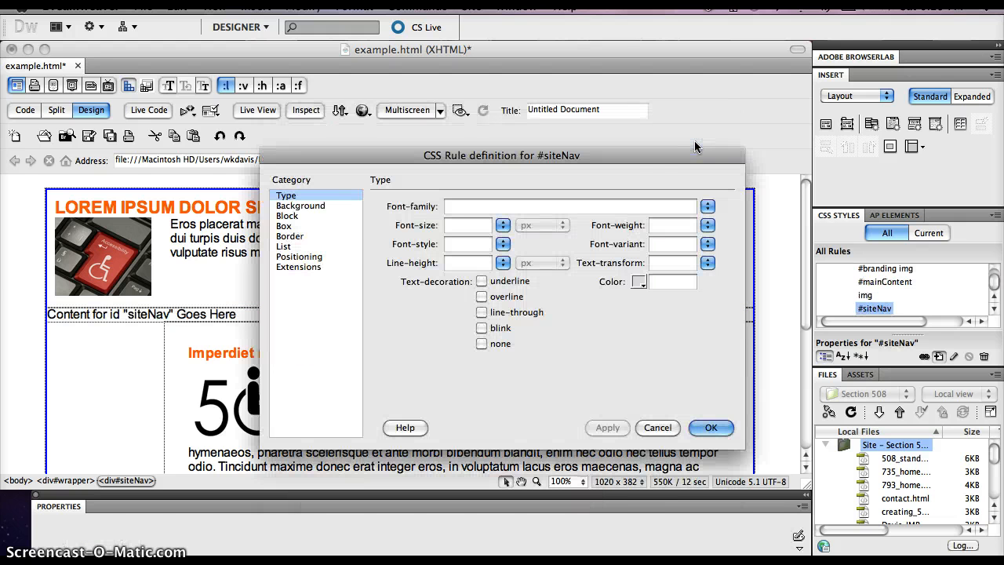
# Step: Set the #siteNav box to 150 px wide and 500 px high
pyautogui.click(284, 225)
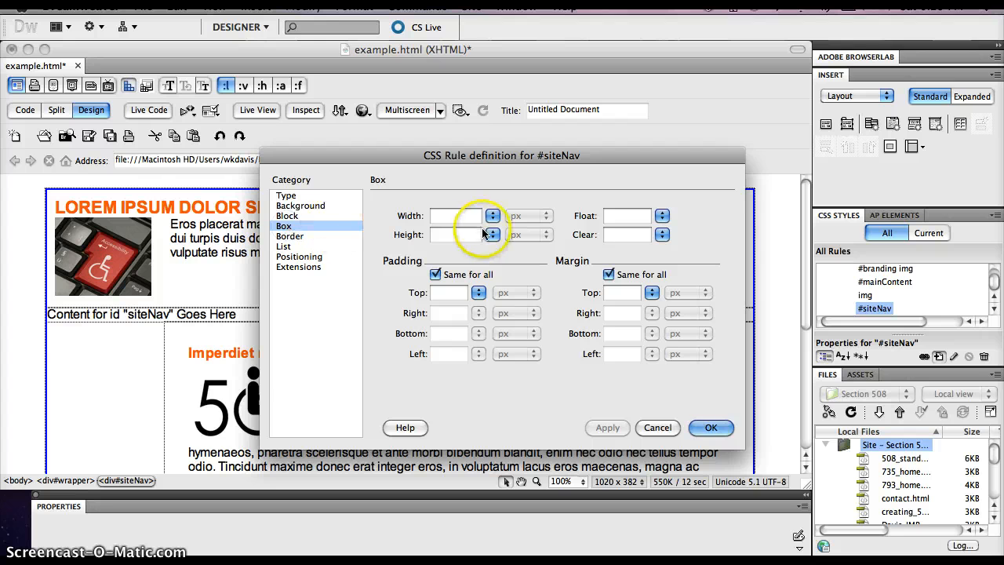
pyautogui.click(455, 215)
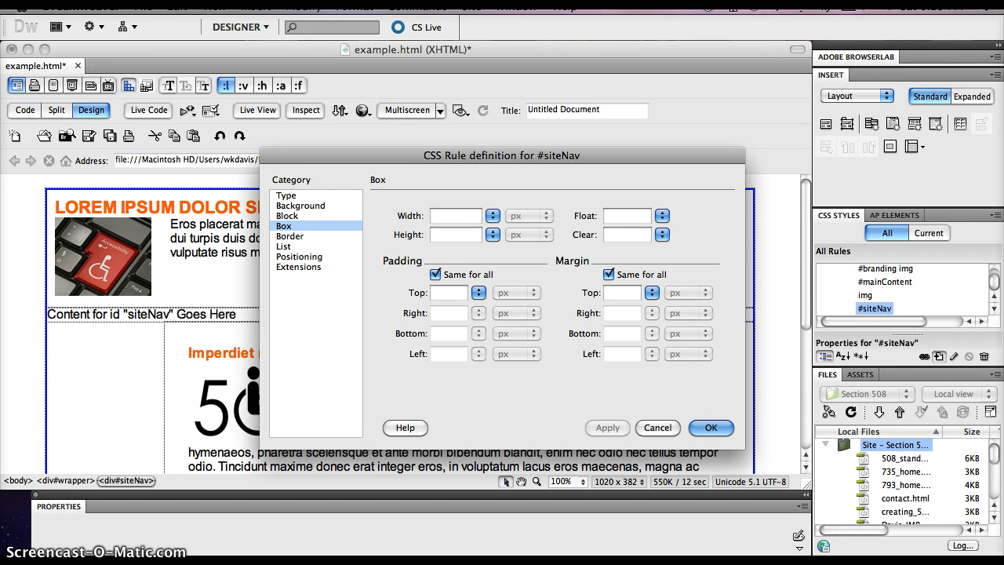
pyautogui.click(457, 214)
pyautogui.write('150')
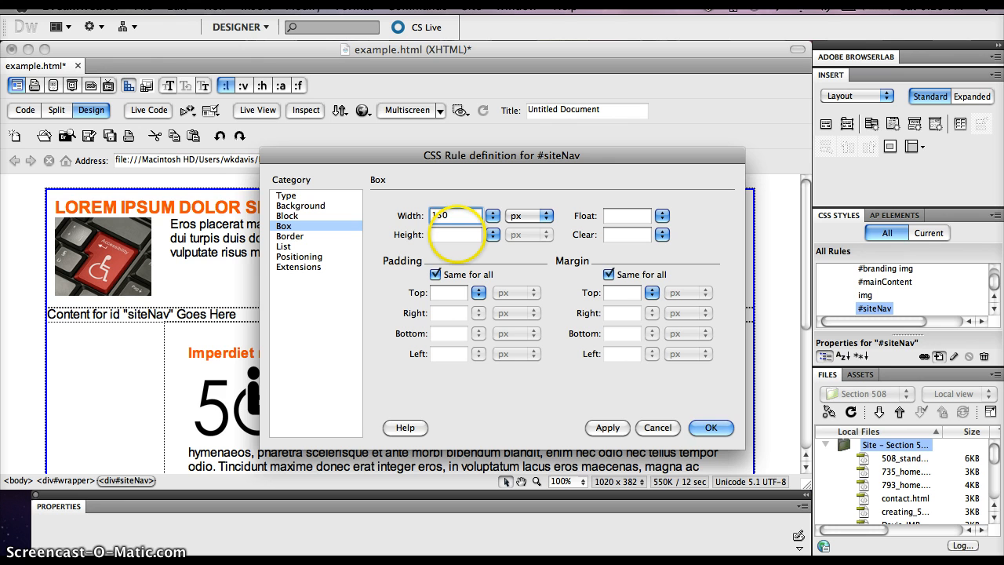
pyautogui.click(456, 235)
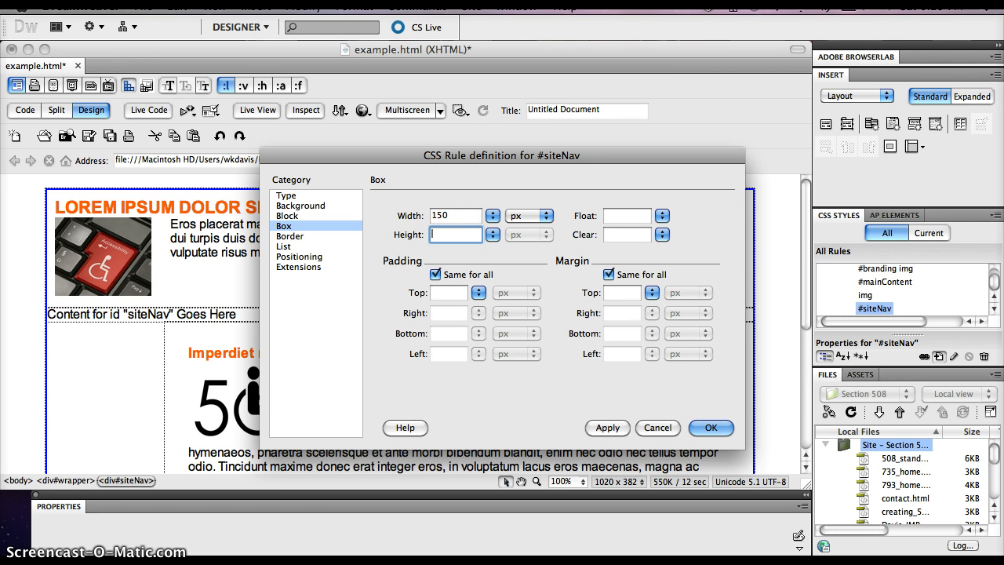
pyautogui.write('500')
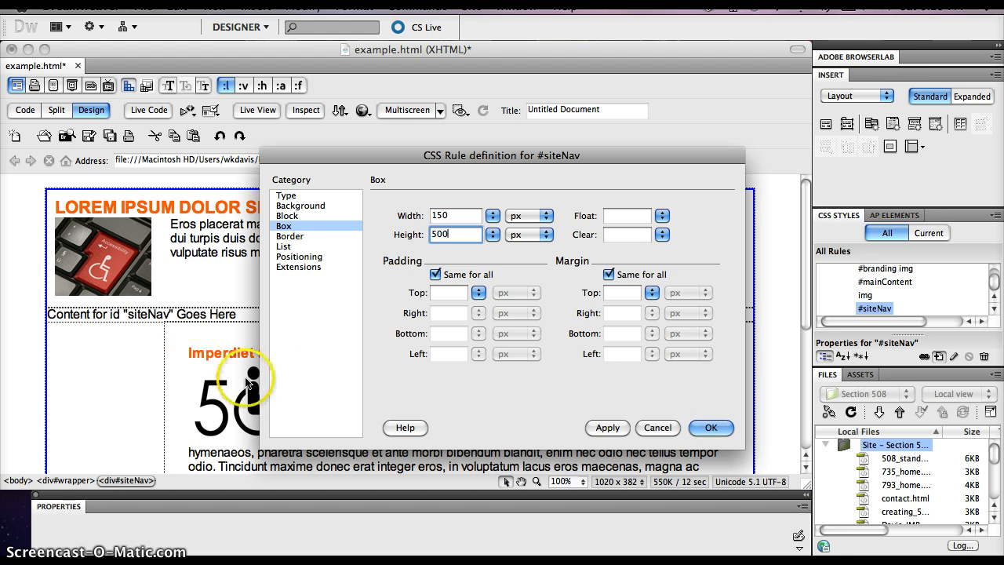
# Step: Give the #siteNav box 10 px of padding on all sides and set its size to 130 px wide by 480 px high
pyautogui.click(436, 273)
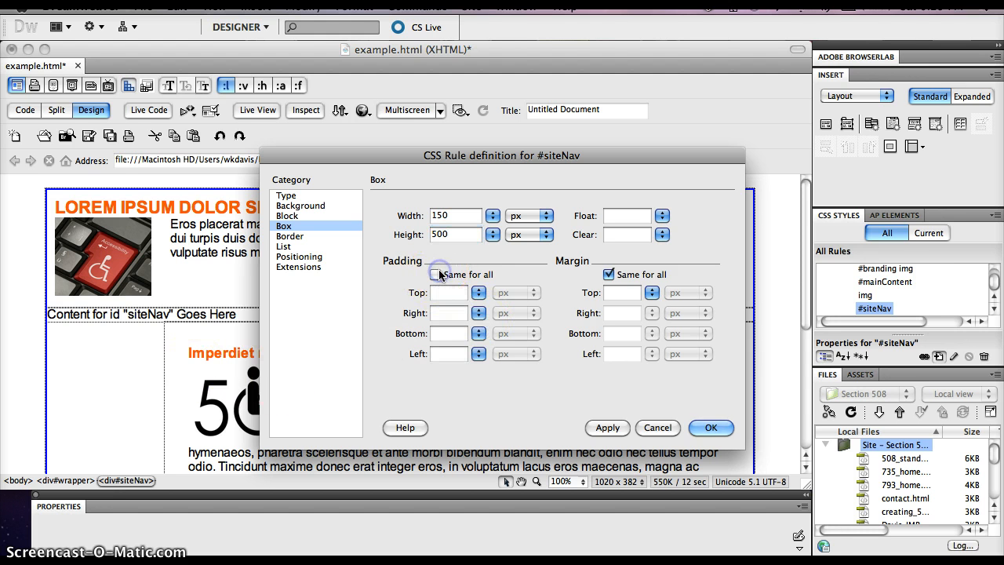
pyautogui.click(436, 274)
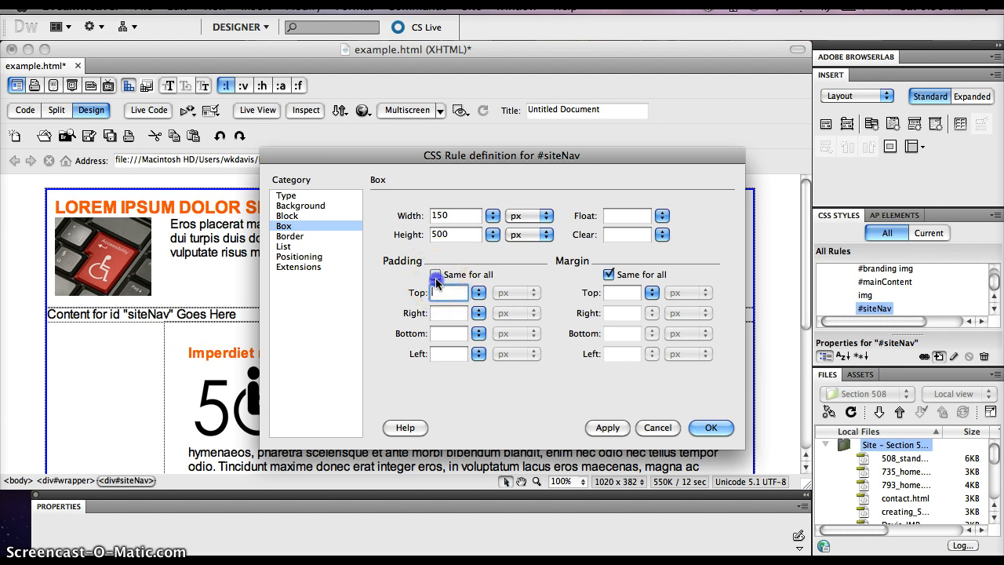
pyautogui.click(437, 292)
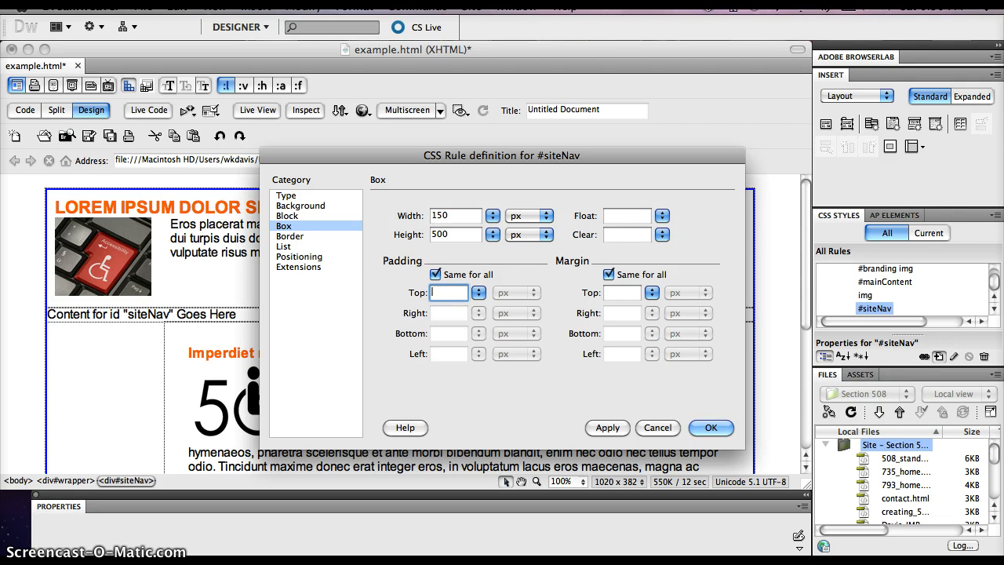
pyautogui.write('10')
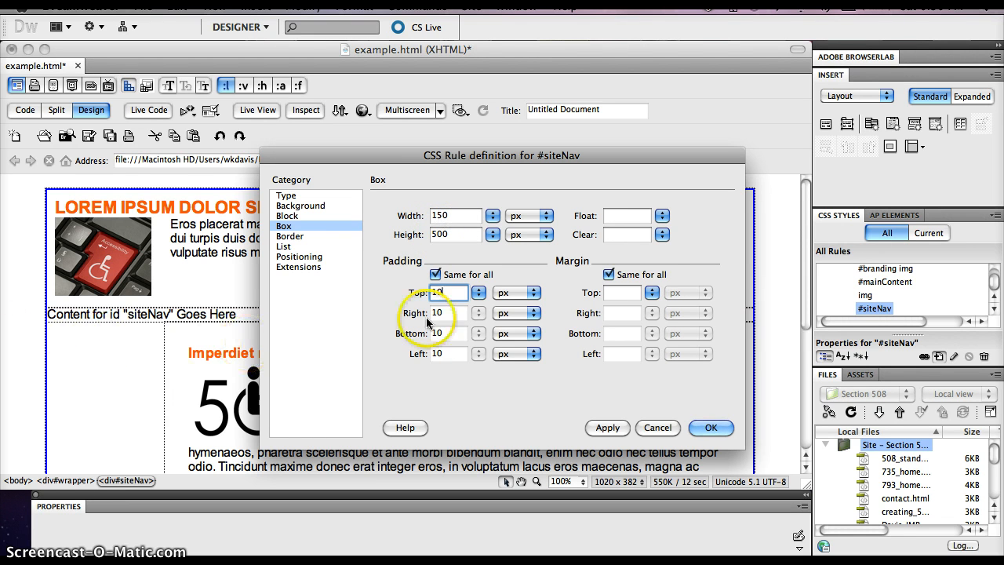
pyautogui.click(455, 217)
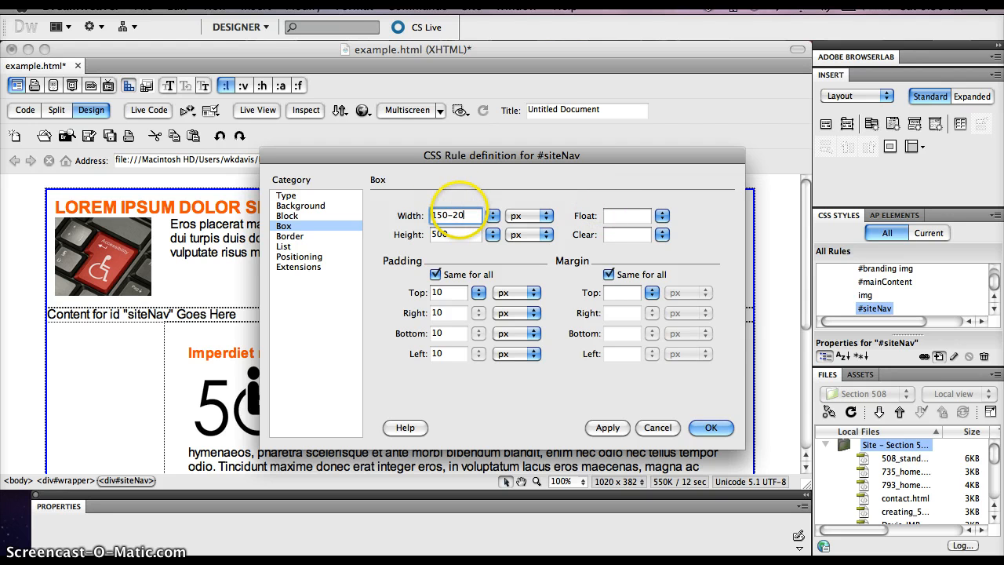
pyautogui.click(455, 234)
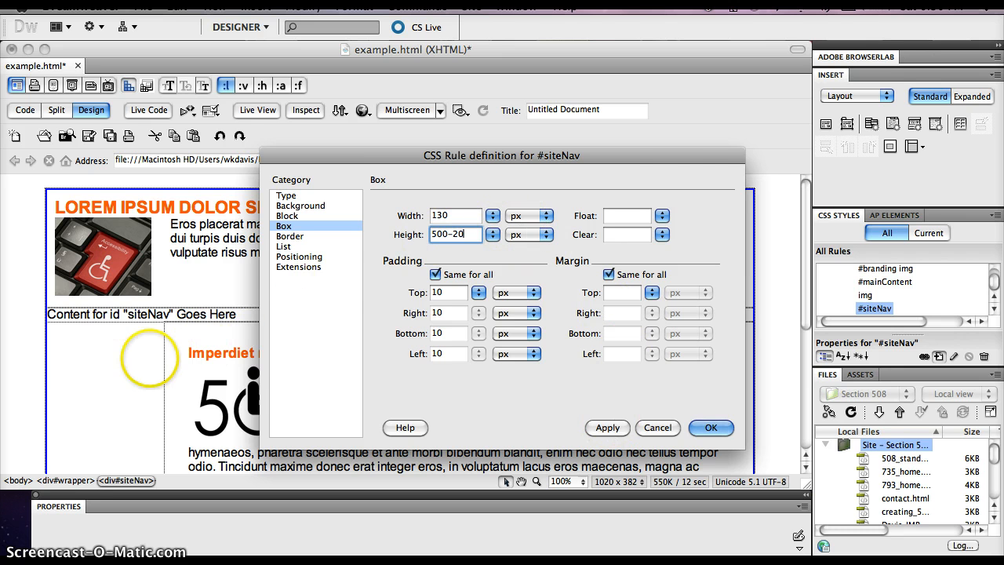
# Step: Float the #siteNav box left, apply it, and finish the rule definition
pyautogui.click(662, 216)
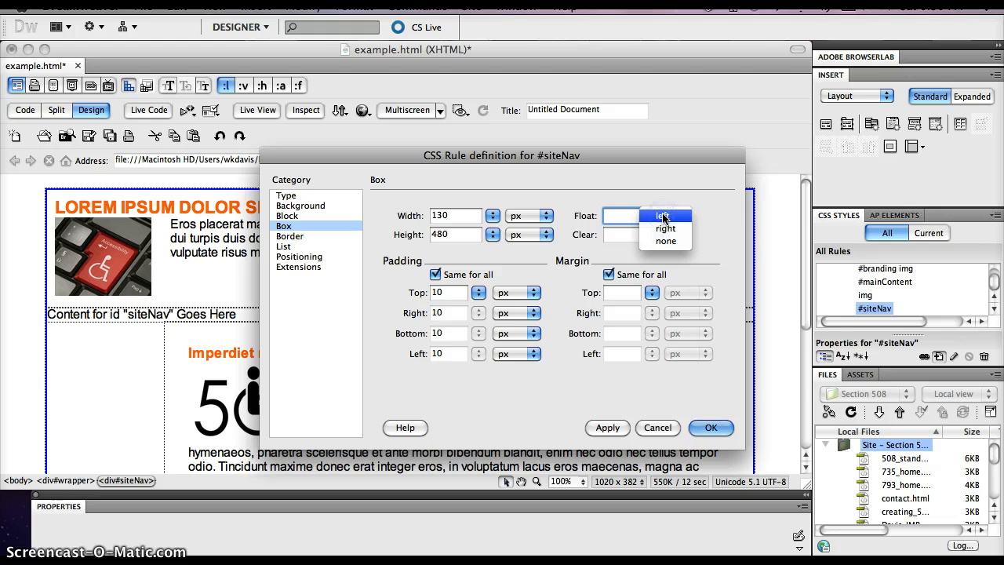
pyautogui.click(662, 218)
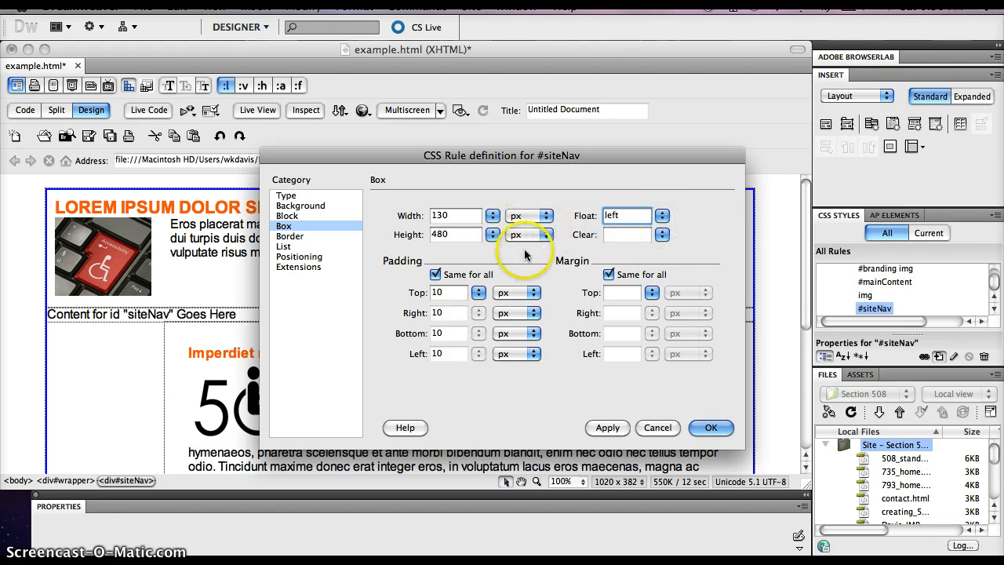
pyautogui.click(607, 427)
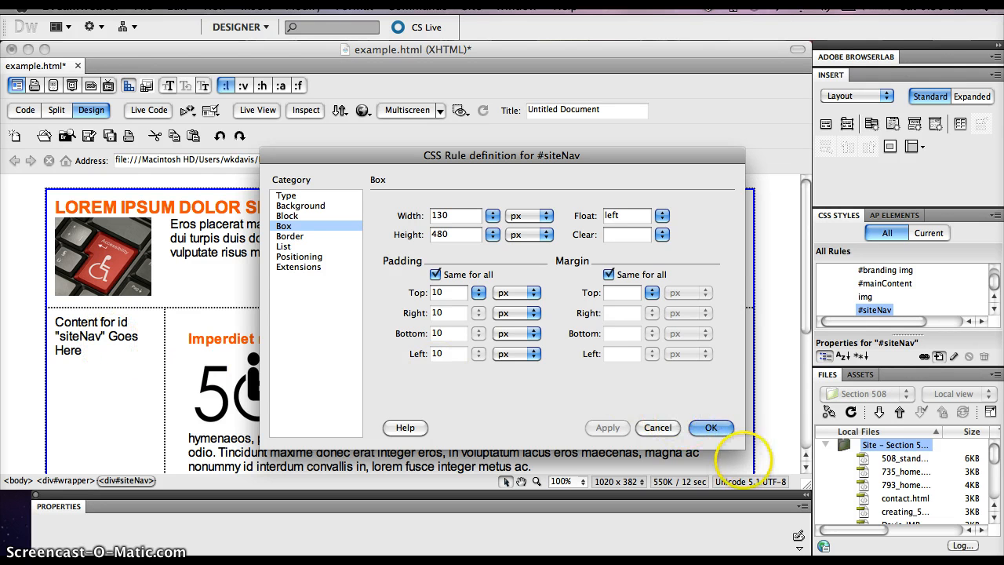
pyautogui.click(710, 428)
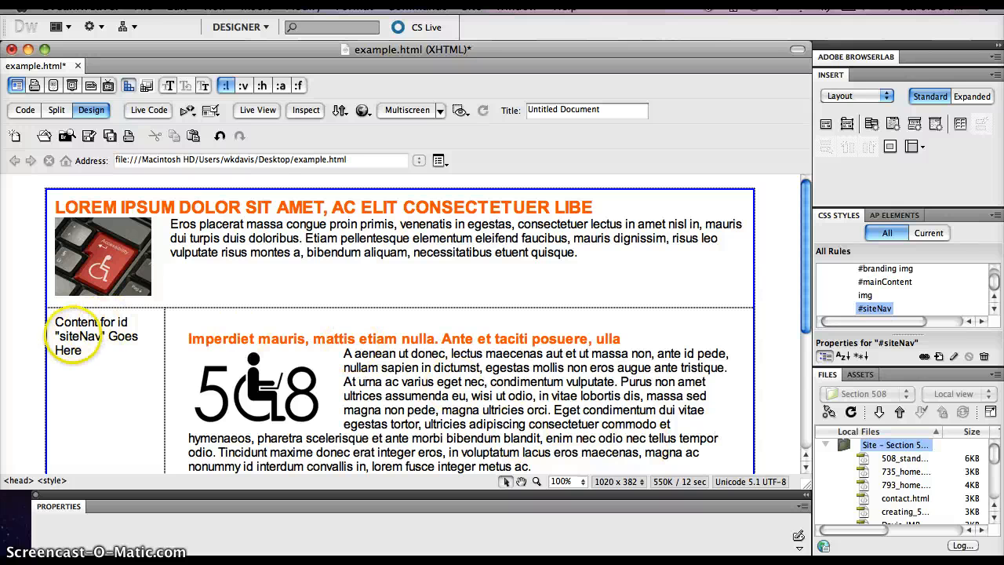
# Step: Replace the siteNav placeholder text with four separate paragraphs: home, EDET 735, EDET 793 and contact
pyautogui.click(74, 334)
pyautogui.moveTo(54, 320); pyautogui.dragTo(110, 351)
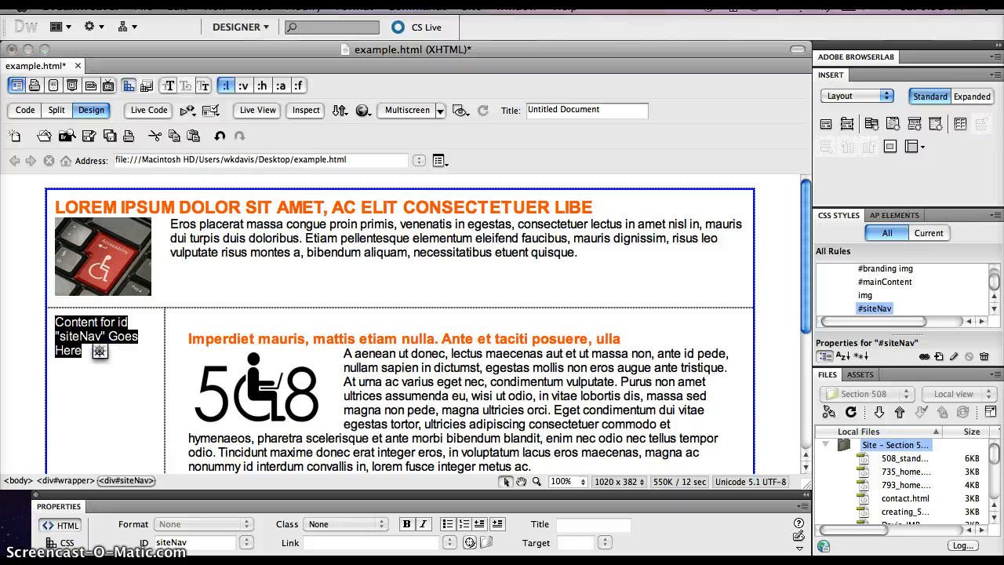
pyautogui.write('hom')
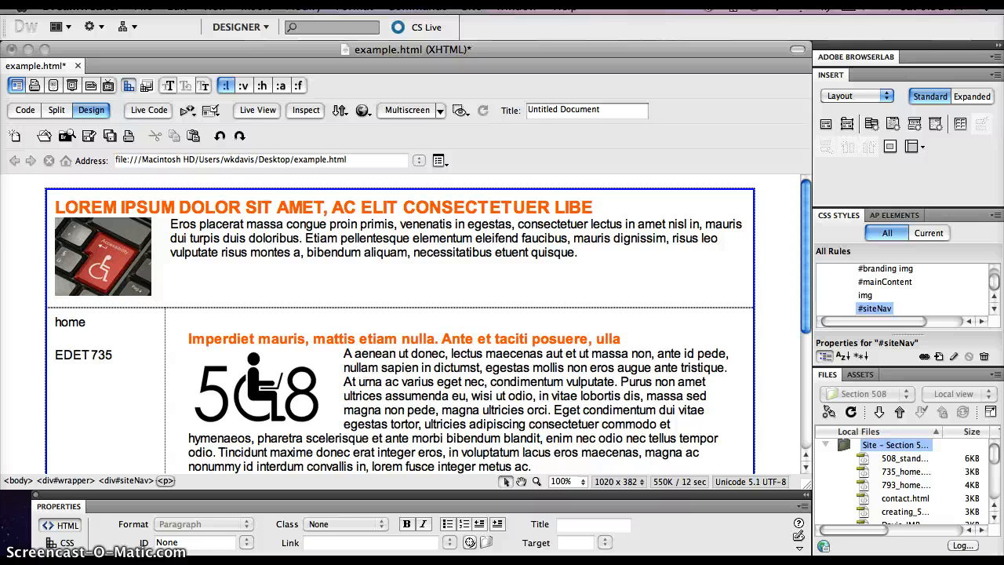
pyautogui.write('ET793')
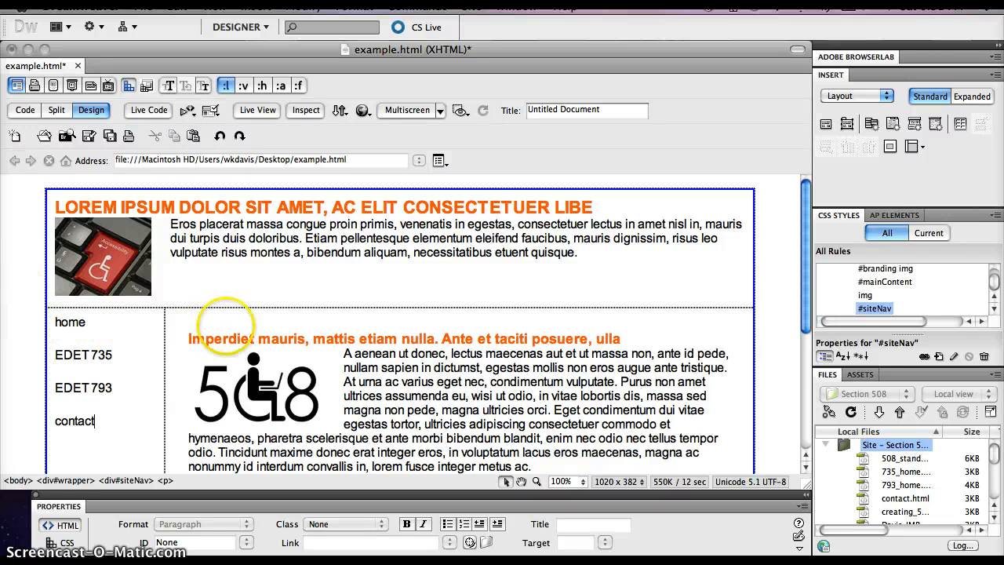
pyautogui.click(187, 283)
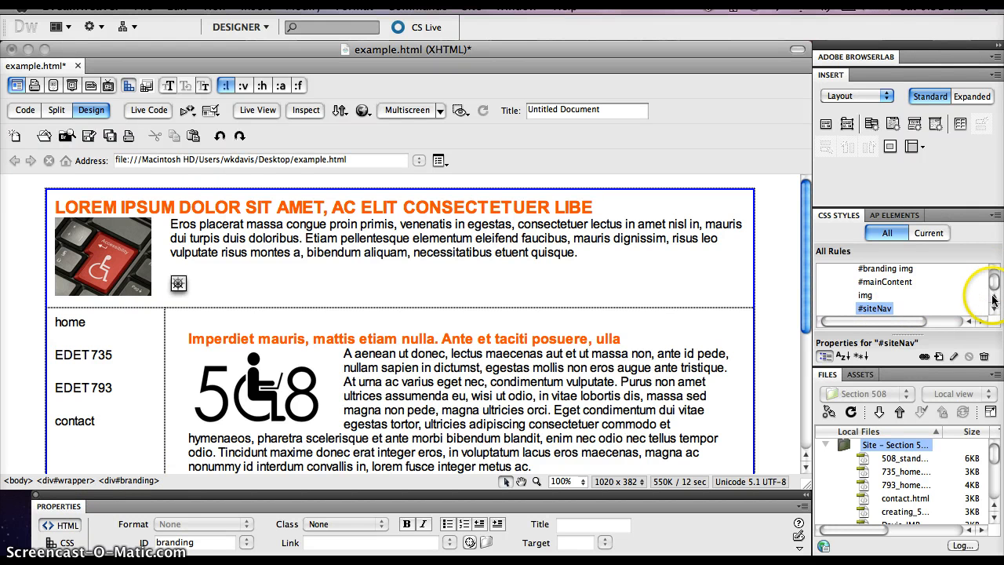
# Step: Edit the #wrapper rule to give it a white background color, #FFF, and finish the rule definition
pyautogui.scroll(5, 992, 300)
pyautogui.click(875, 296)
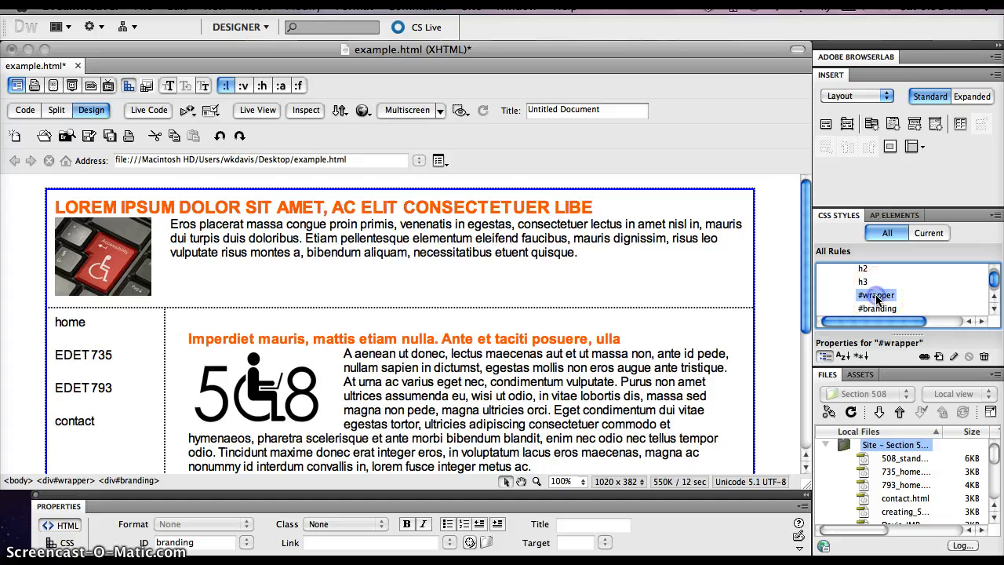
pyautogui.doubleClick(876, 296)
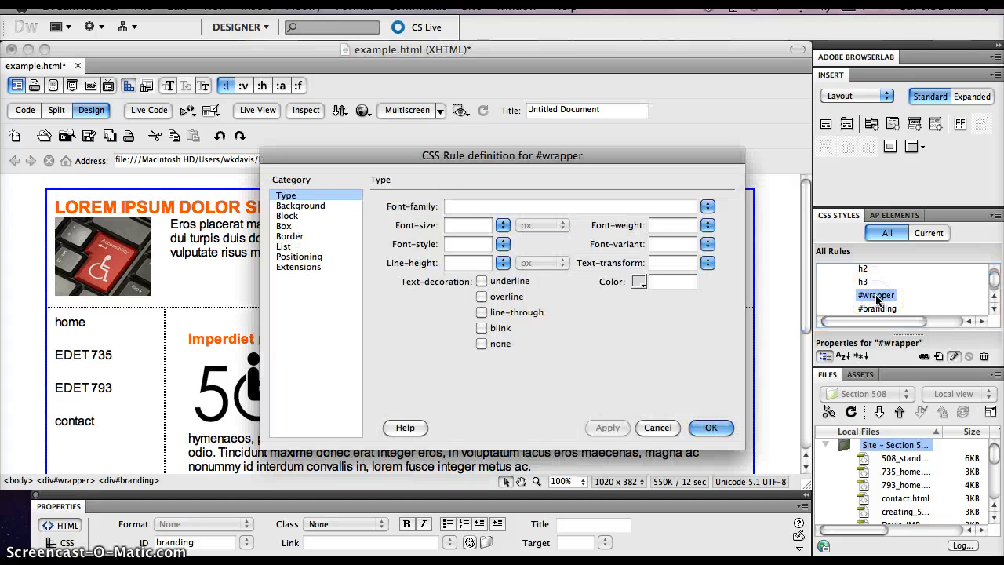
pyautogui.click(316, 208)
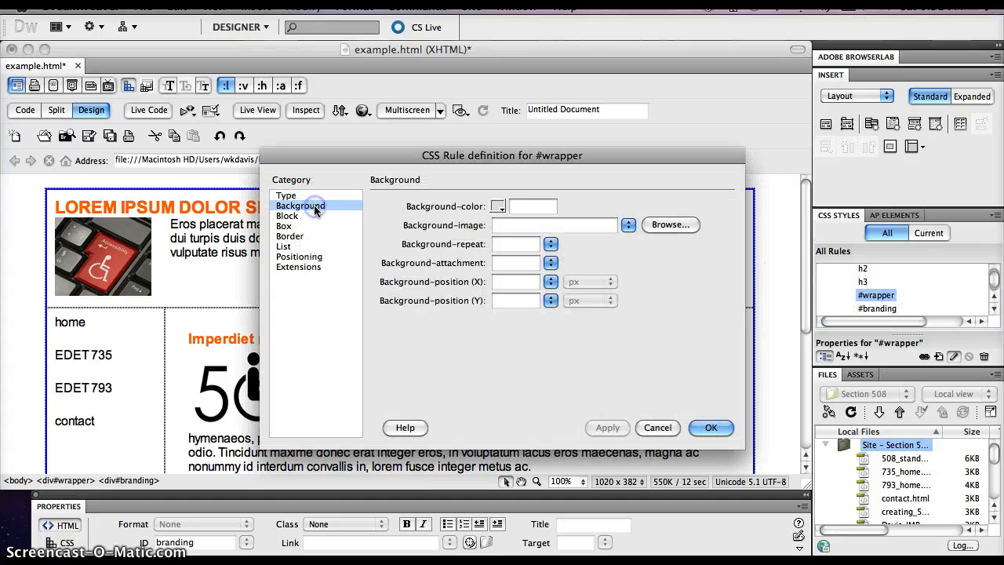
pyautogui.click(498, 207)
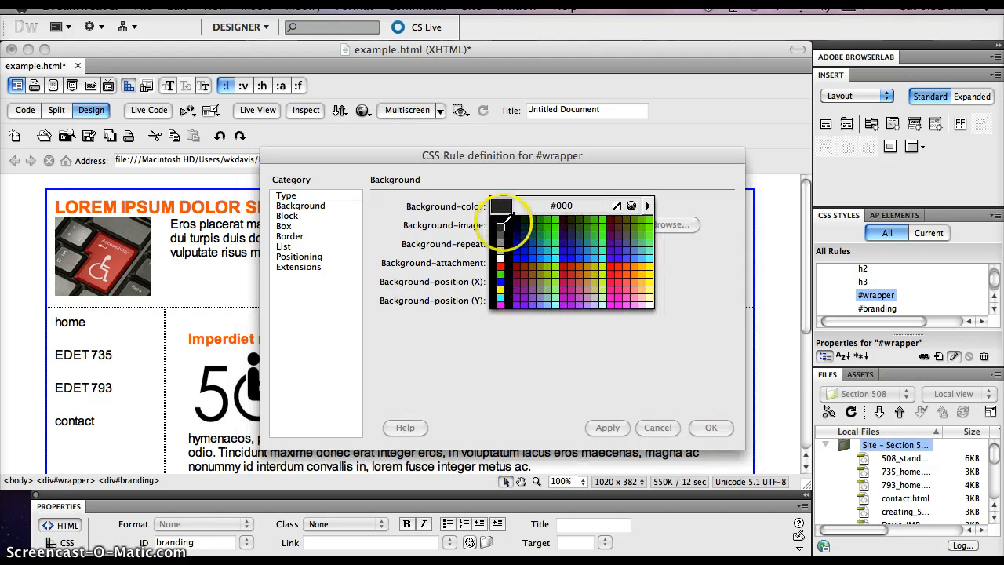
pyautogui.click(502, 255)
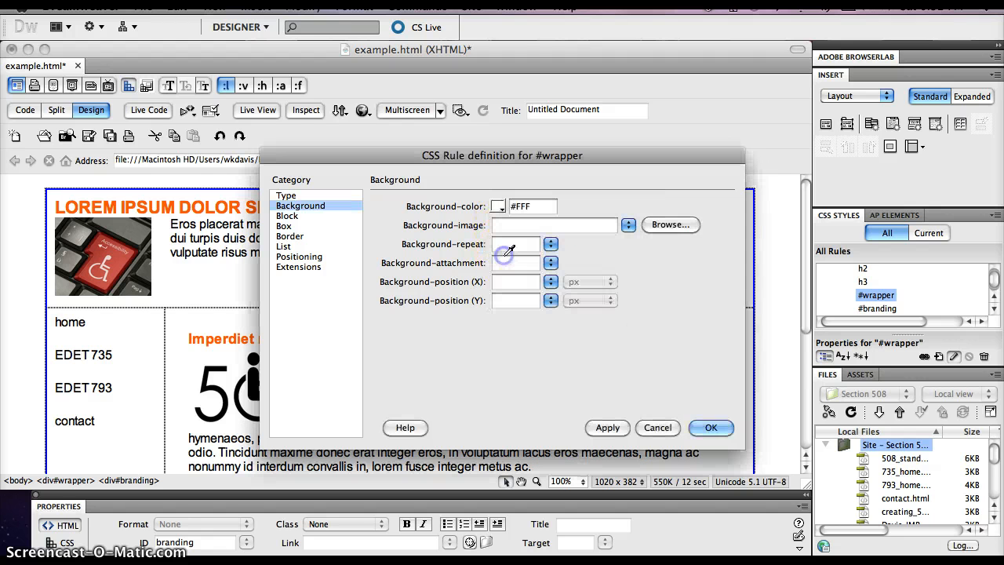
pyautogui.click(616, 428)
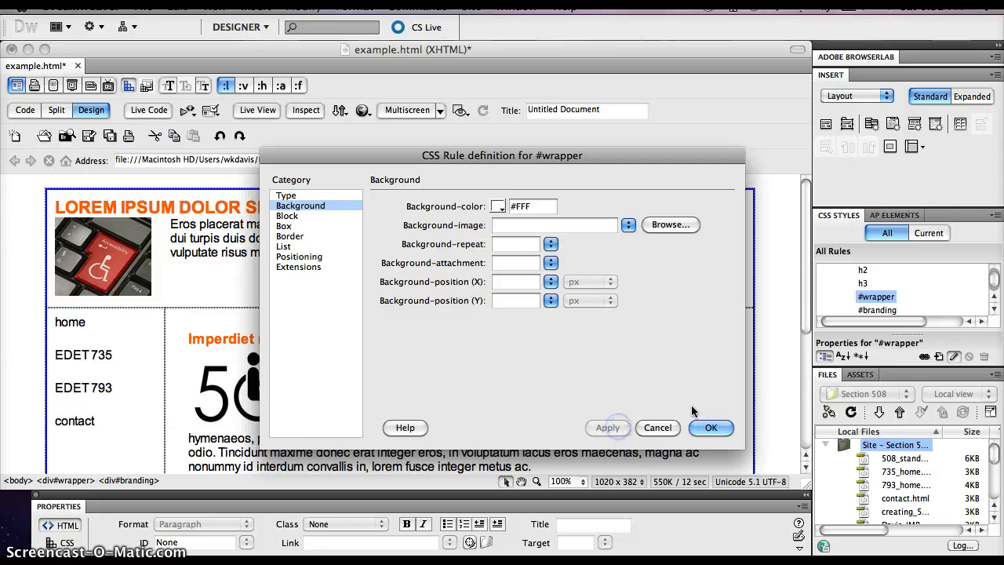
pyautogui.click(710, 429)
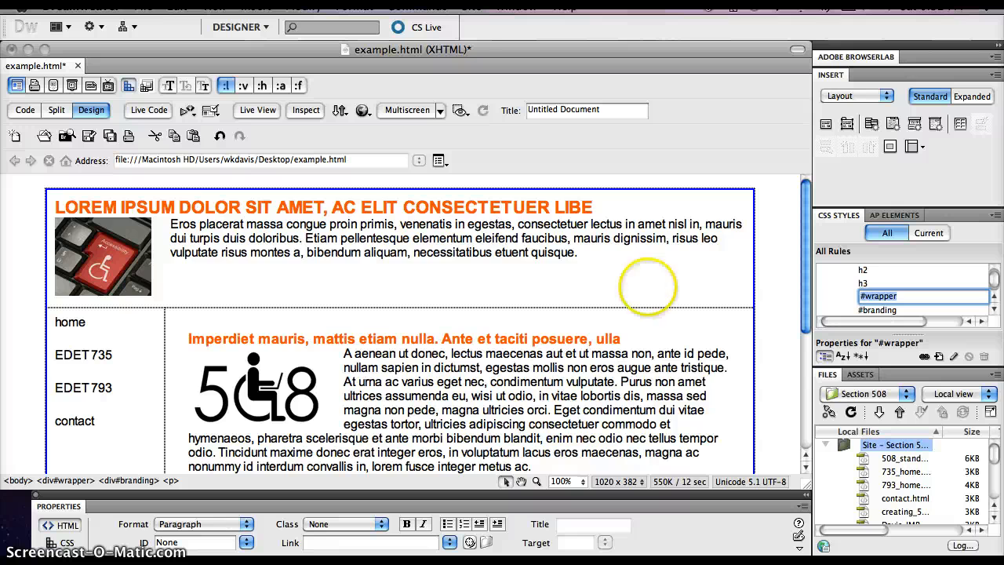
# Step: Create a CSS rule with the selector #mainContent img.rightimg from the road sign image, defined in this document only
pyautogui.scroll(-5, 653, 320)
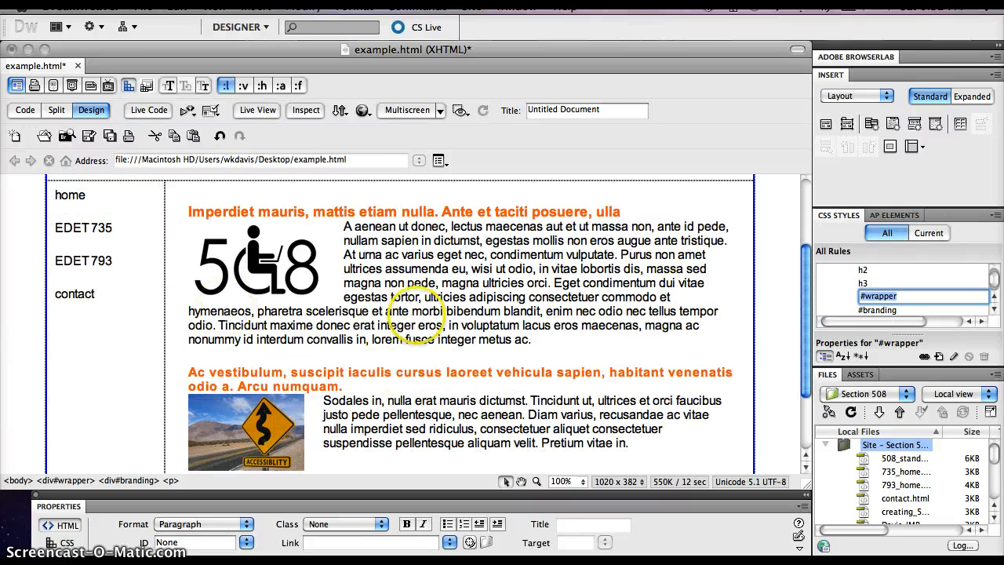
pyautogui.scroll(-1, 404, 306)
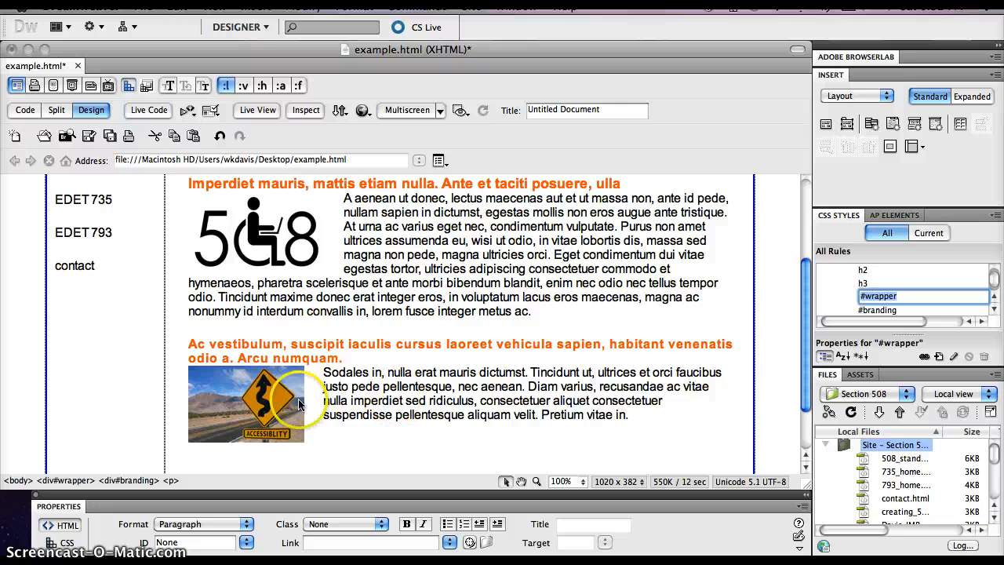
pyautogui.click(242, 407)
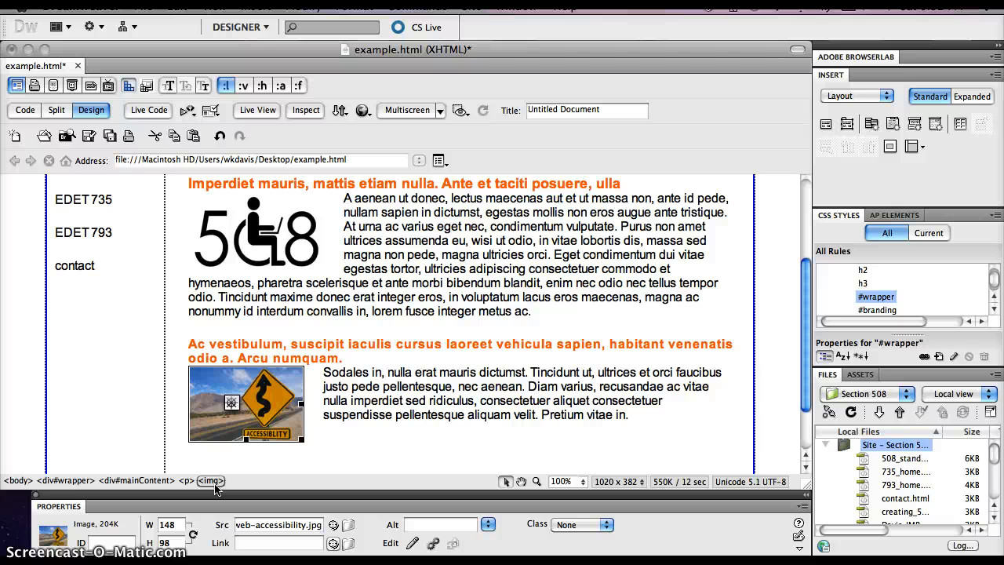
pyautogui.click(938, 357)
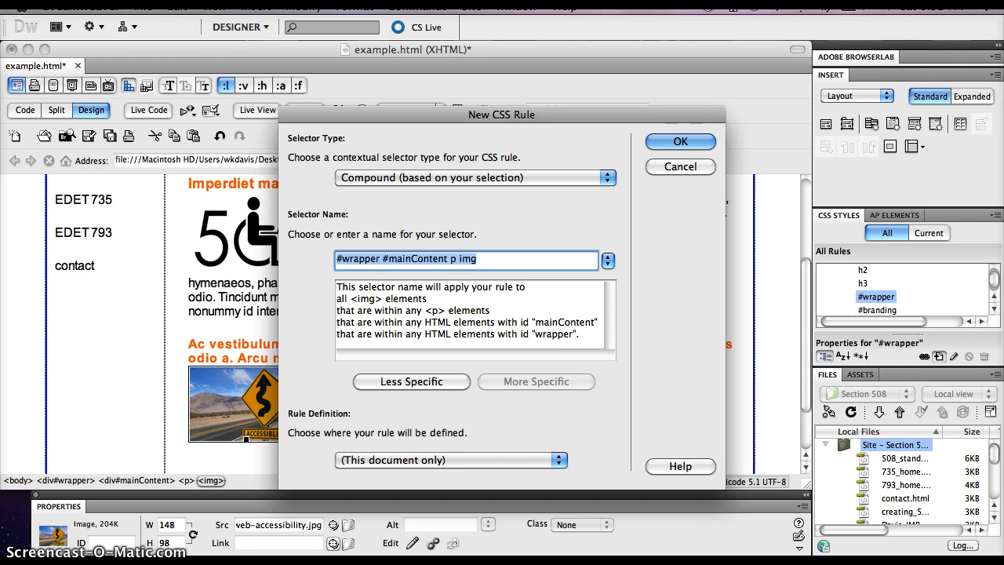
pyautogui.click(423, 383)
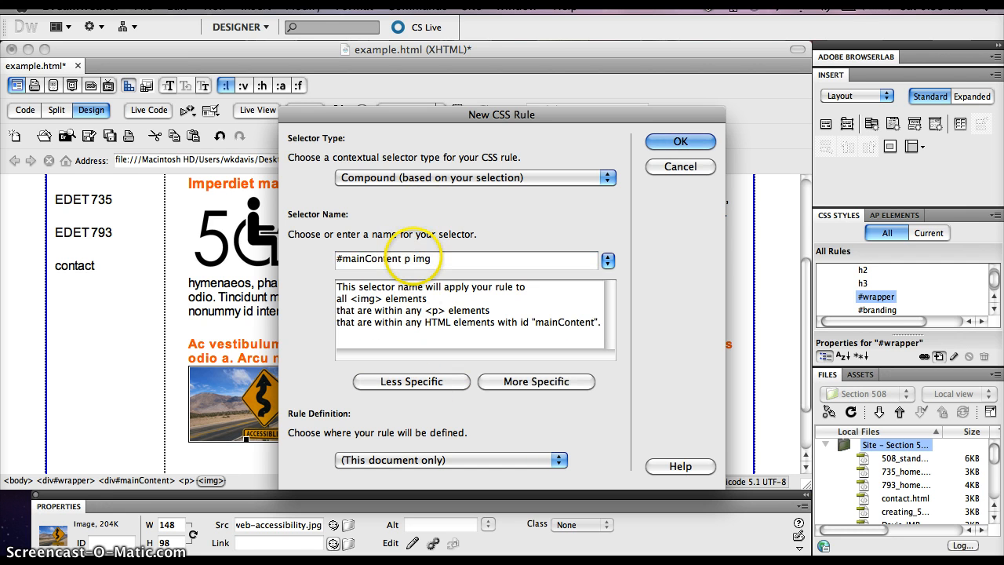
pyautogui.click(406, 259)
pyautogui.press('BackSpace')
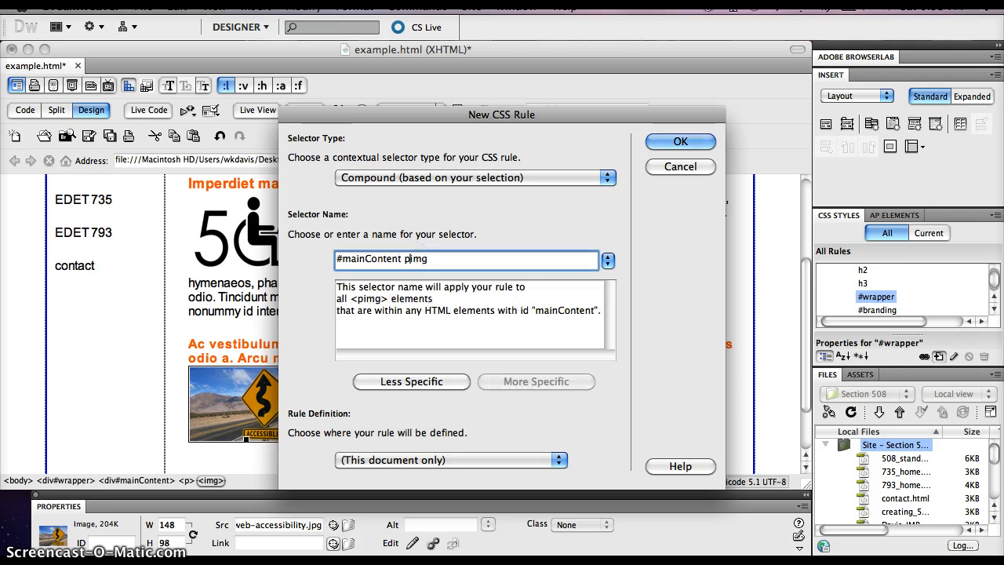
pyautogui.press('BackSpace')
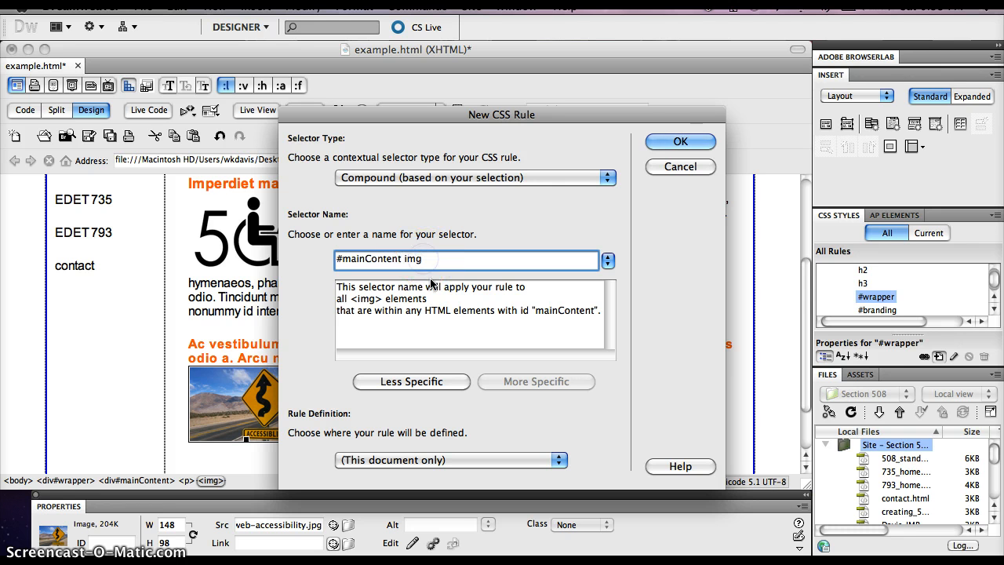
pyautogui.write('.')
pyautogui.write('rig')
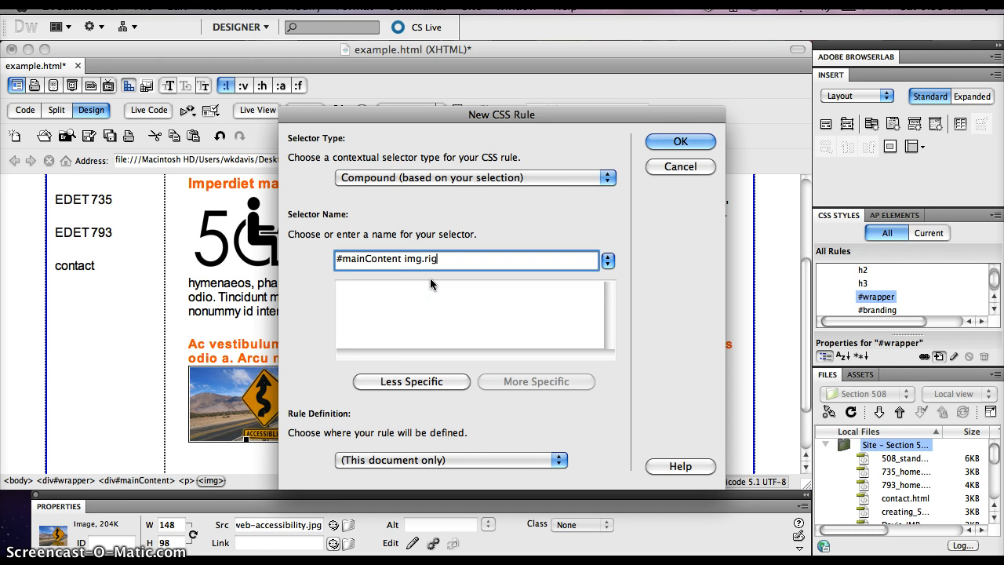
pyautogui.write('htimg')
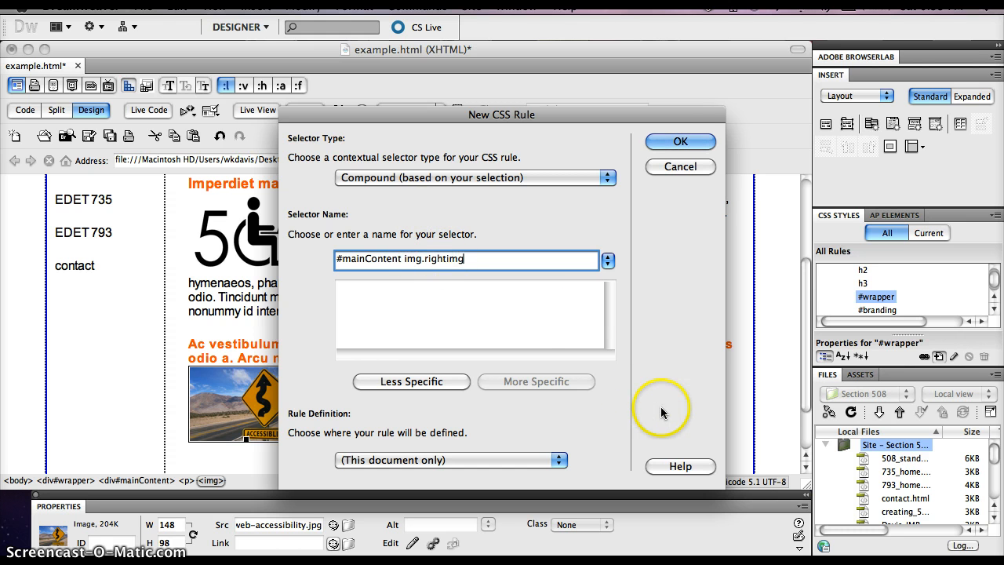
pyautogui.click(692, 141)
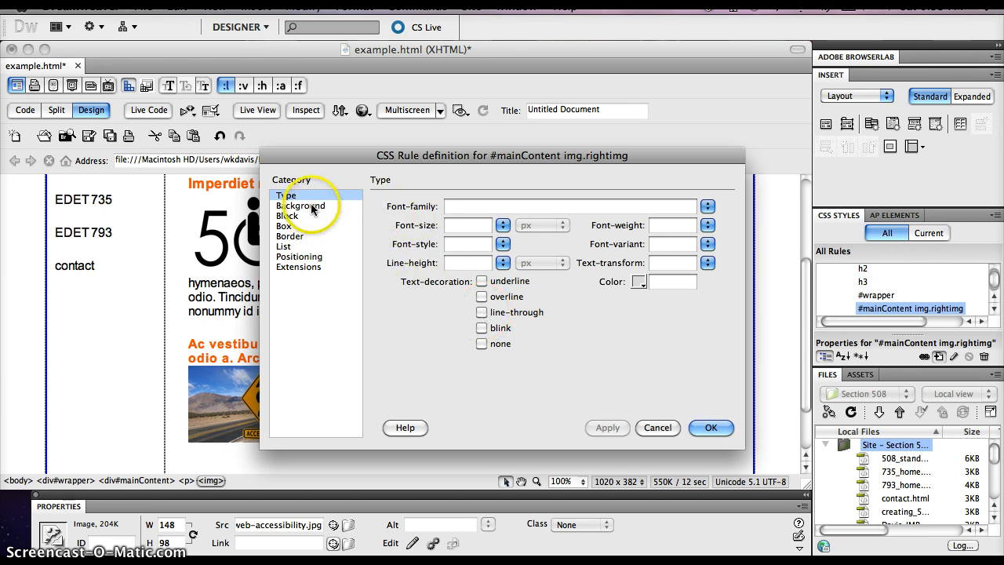
# Step: Set the box float to right in the #mainContent img.rightimg rule
pyautogui.click(295, 225)
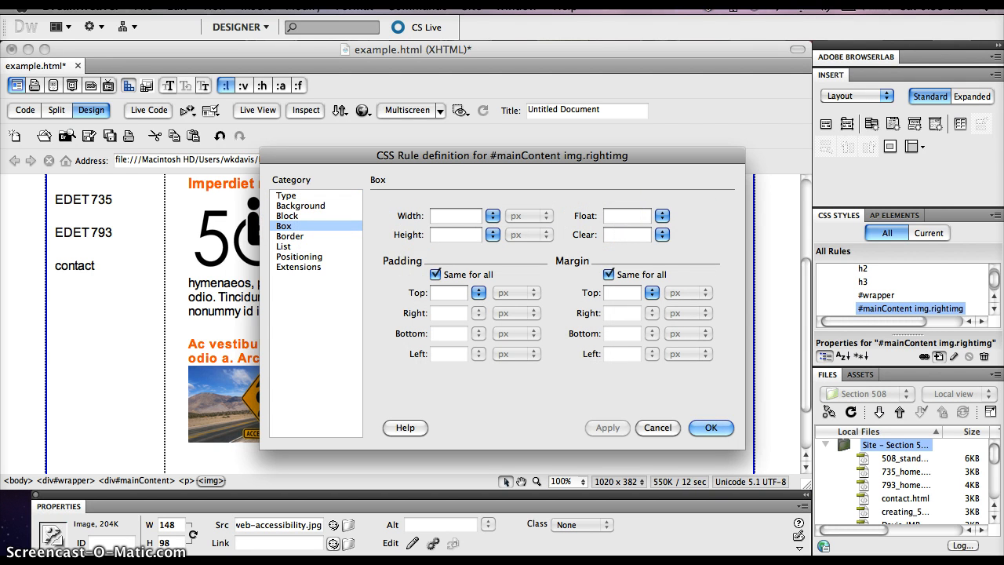
pyautogui.click(662, 216)
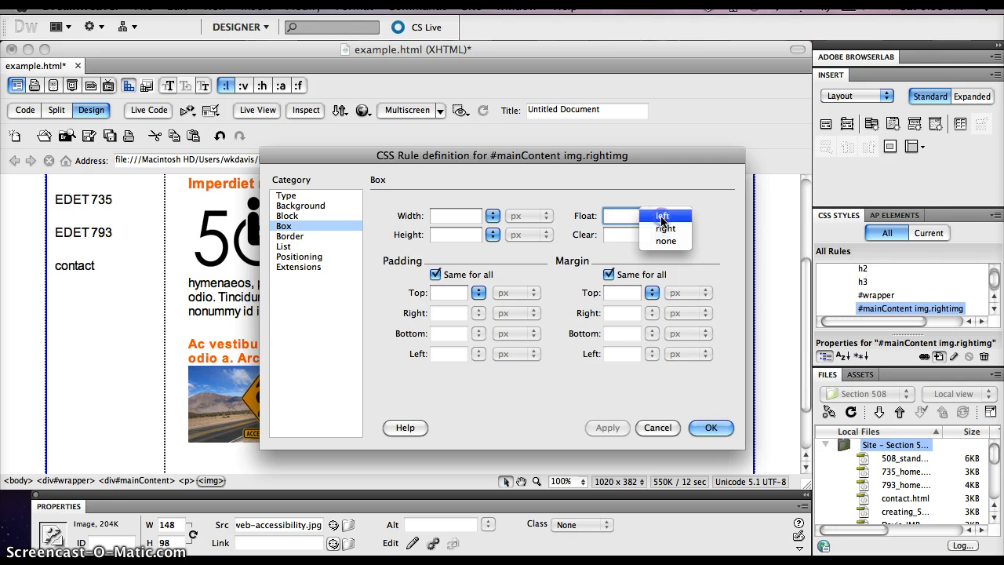
pyautogui.click(664, 228)
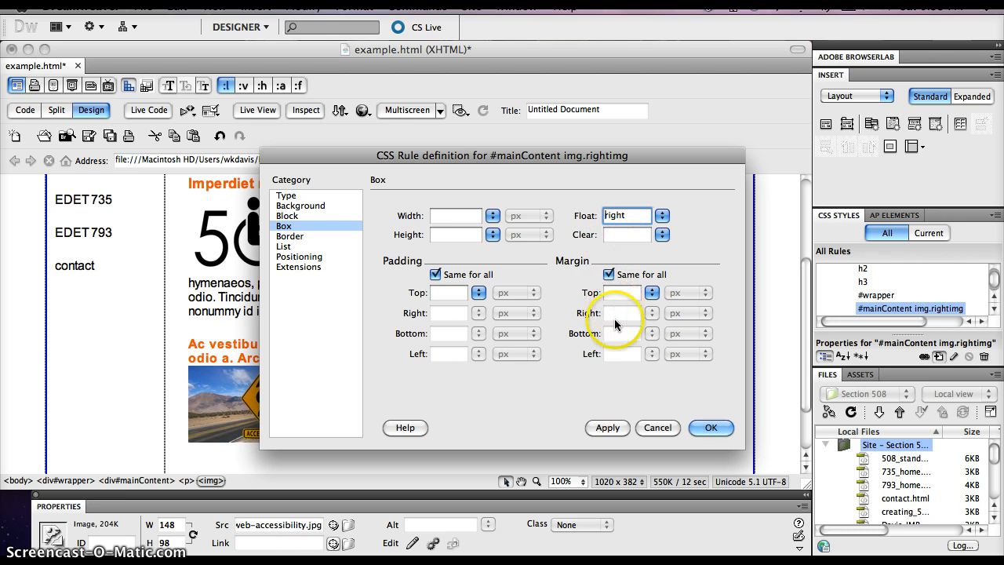
# Step: Give the rule separate margins of 1.5 em on the left and 0 px on the right, apply them, and finish the rule definition
pyautogui.click(608, 274)
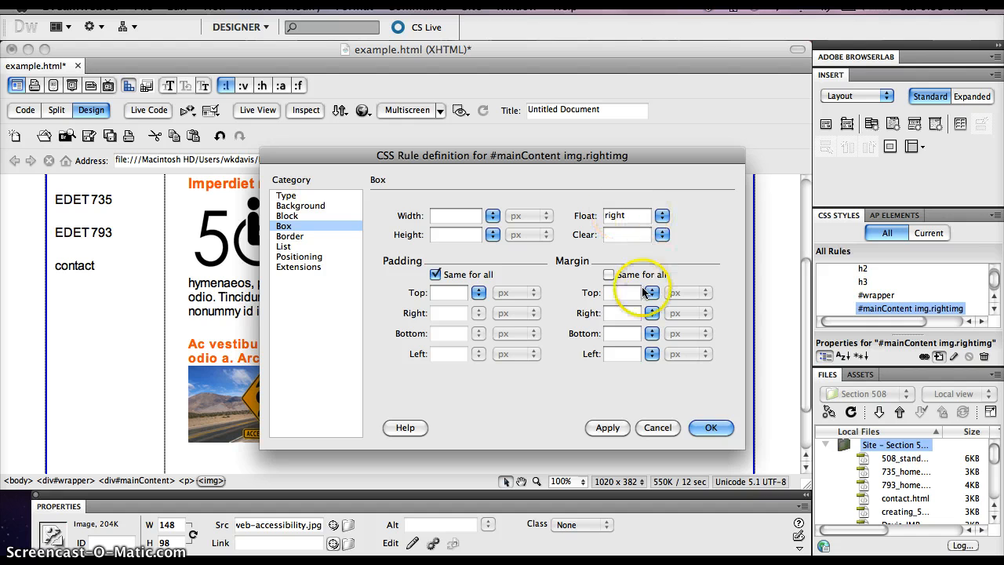
pyautogui.click(615, 356)
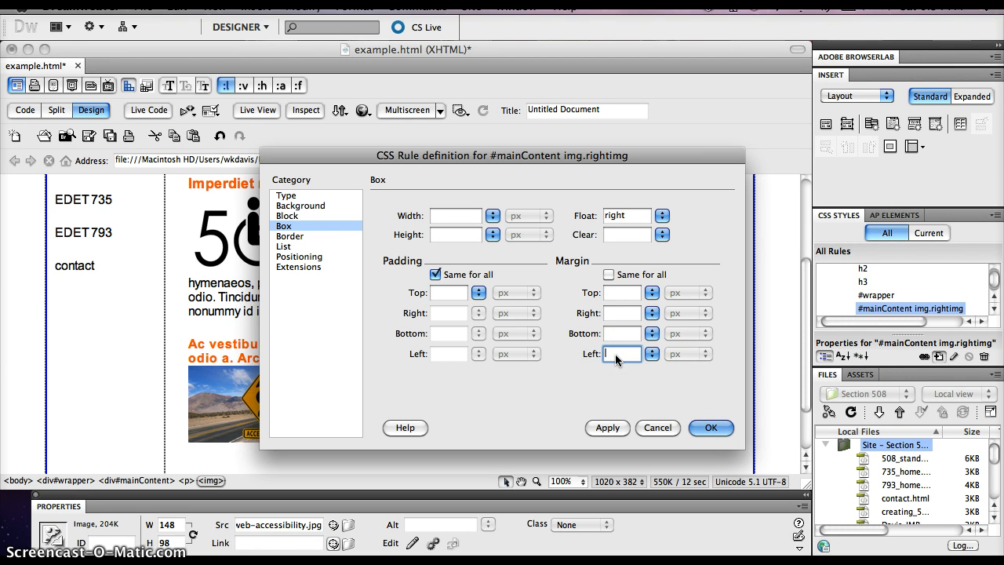
pyautogui.write('1.5')
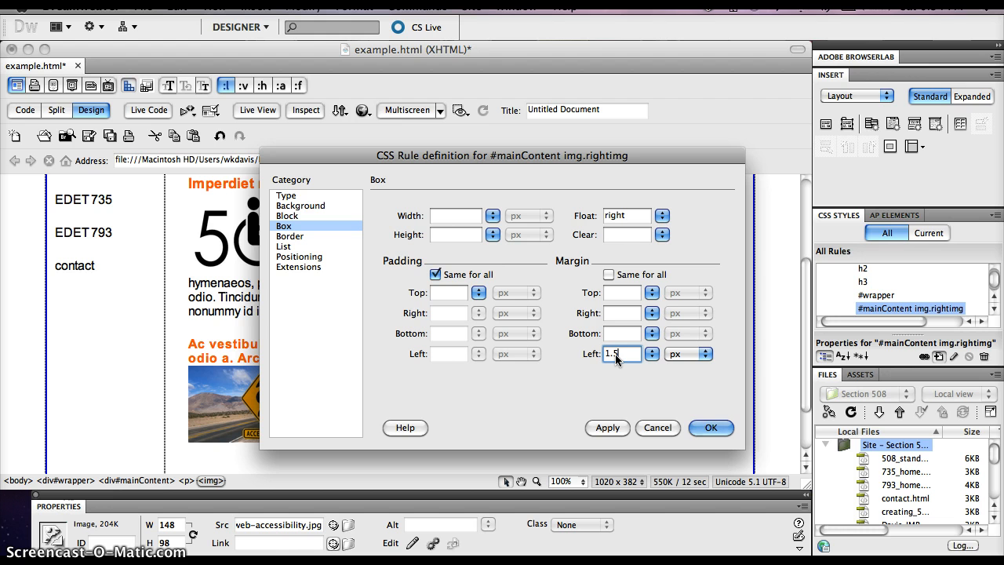
pyautogui.write('em')
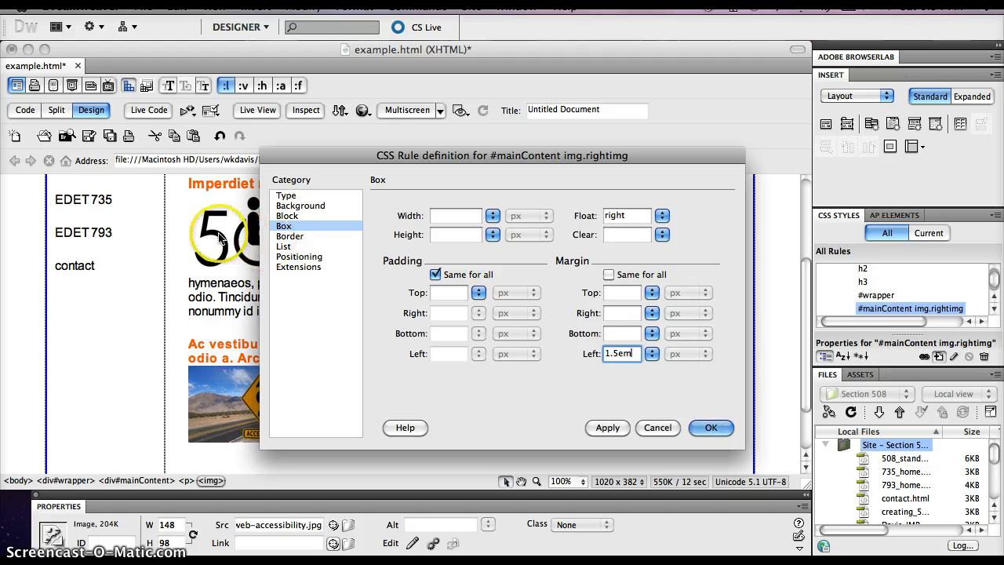
pyautogui.click(623, 312)
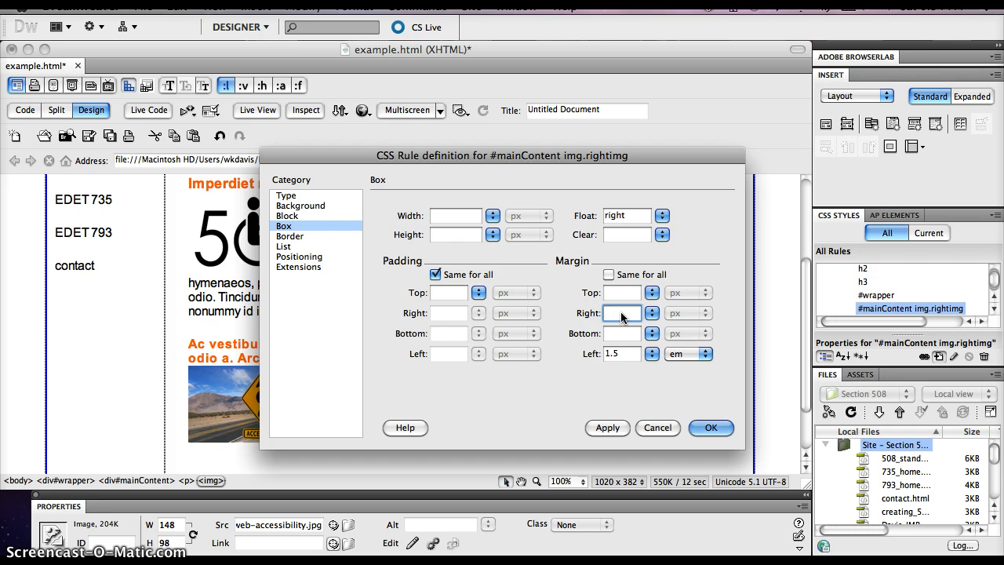
pyautogui.write('0')
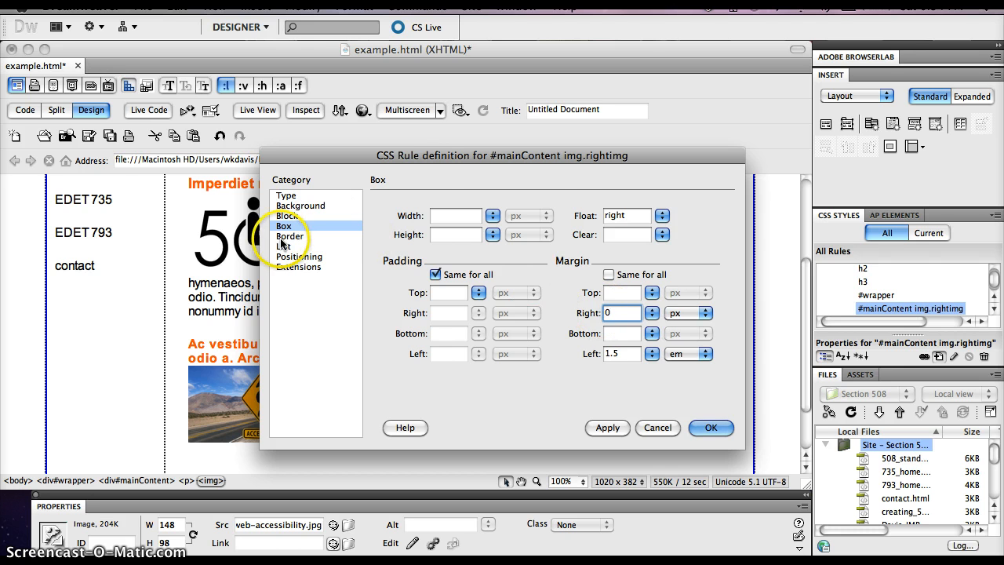
pyautogui.click(610, 429)
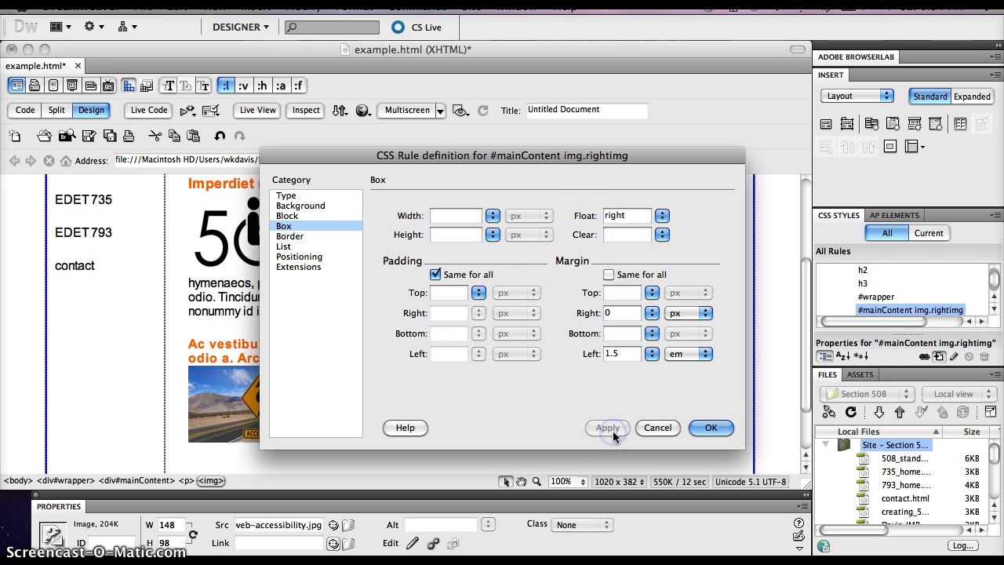
pyautogui.click(710, 428)
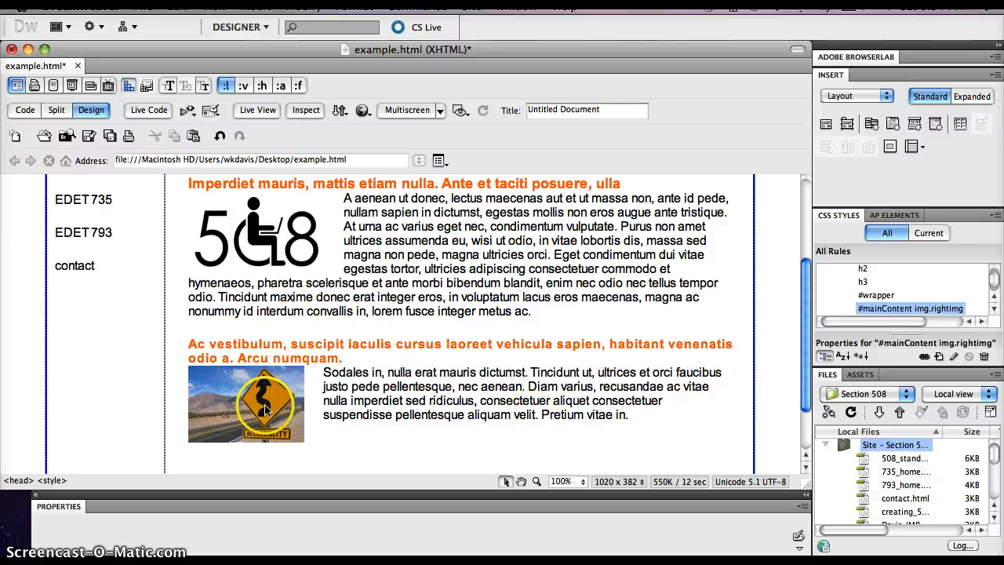
# Step: Assign the rightimg class to the road sign image in the main content
pyautogui.click(265, 406)
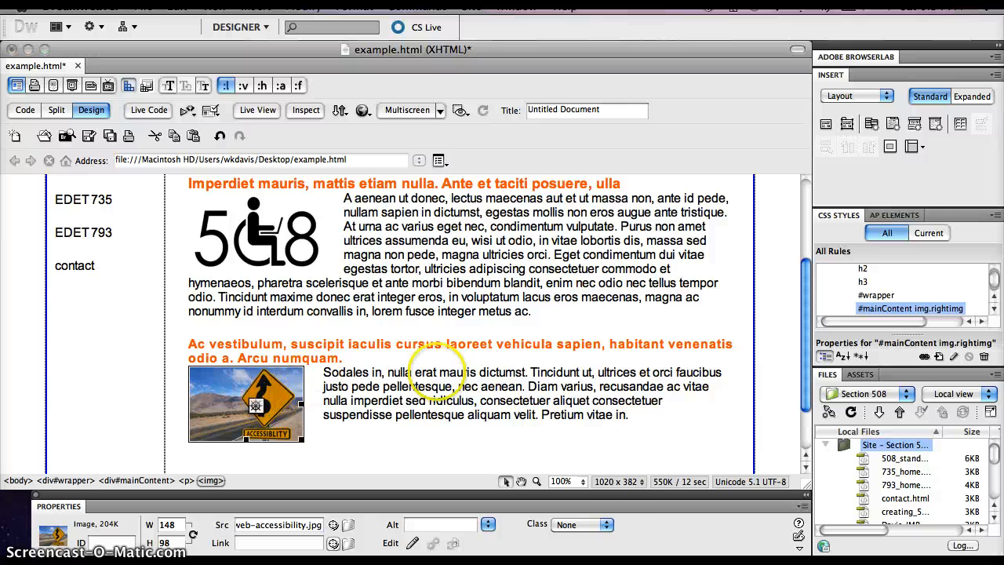
pyautogui.click(608, 525)
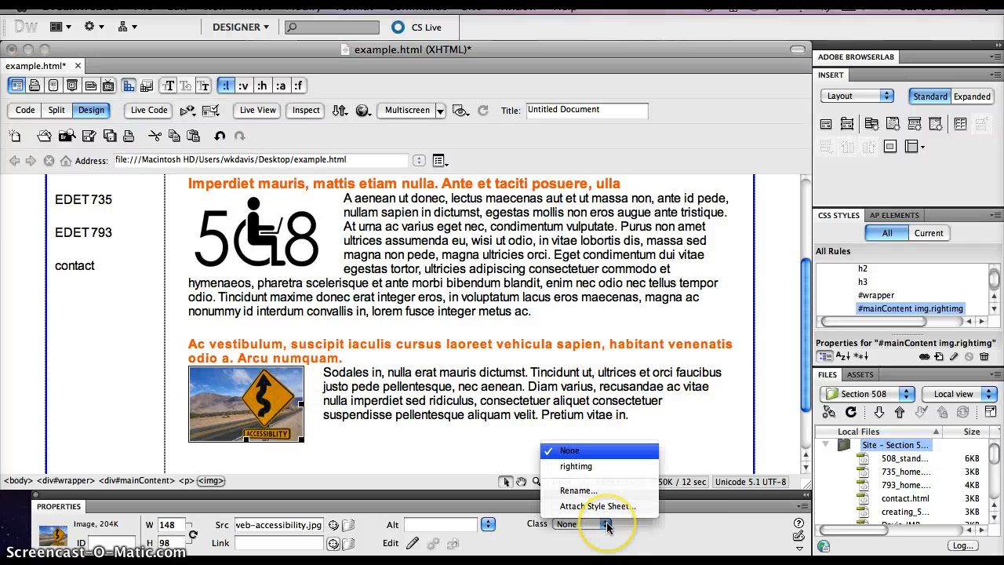
pyautogui.click(581, 466)
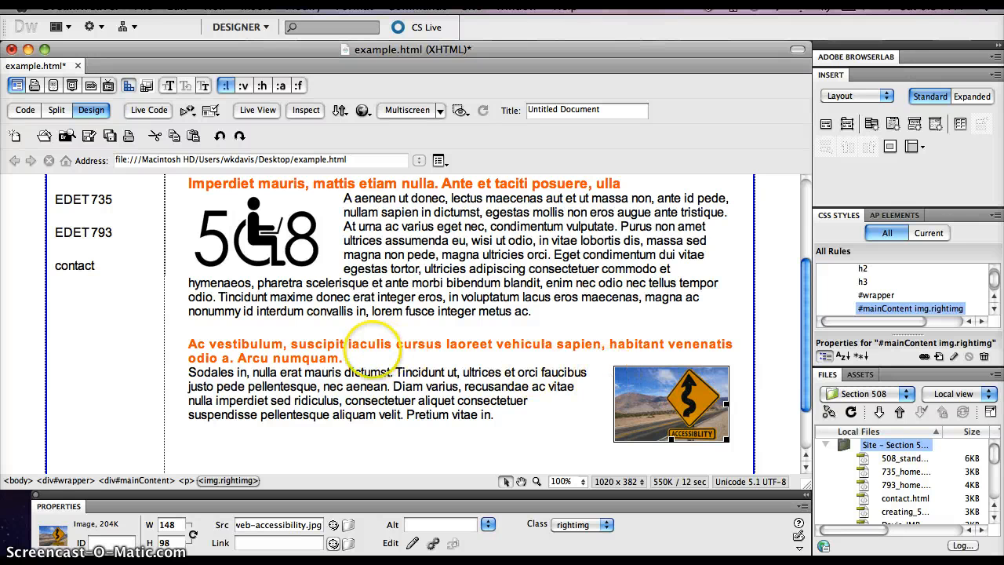
# Step: Delete the words "odio a. Arcu numquam." from the end of the second orange heading
pyautogui.click(313, 356)
pyautogui.moveTo(340, 358); pyautogui.dragTo(174, 359)
pyautogui.press('Delete')
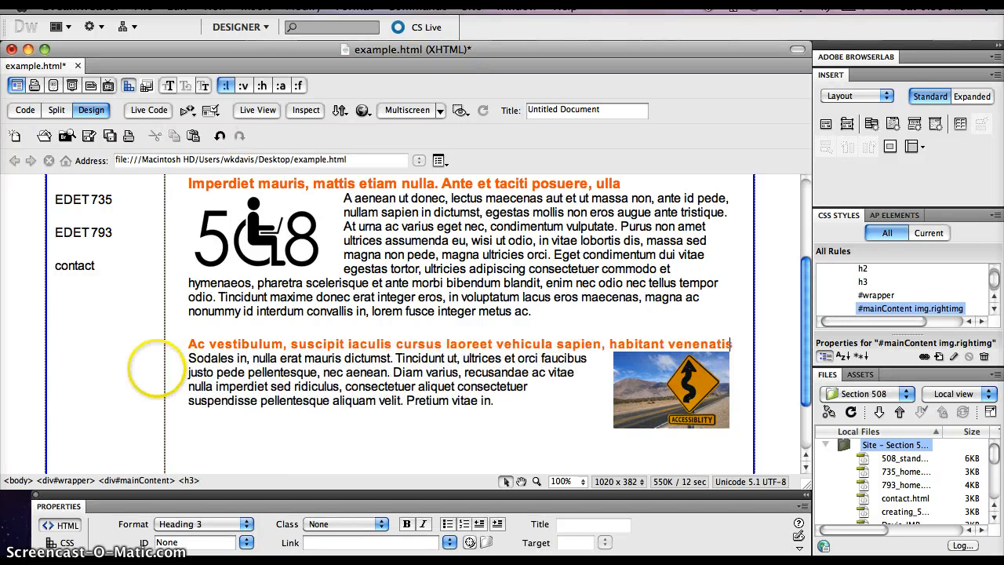
# Step: Create a CSS rule with the selector #mainContent img from the 508 image, defined in this document only
pyautogui.scroll(3, 300, 386)
pyautogui.scroll(-5, 300, 386)
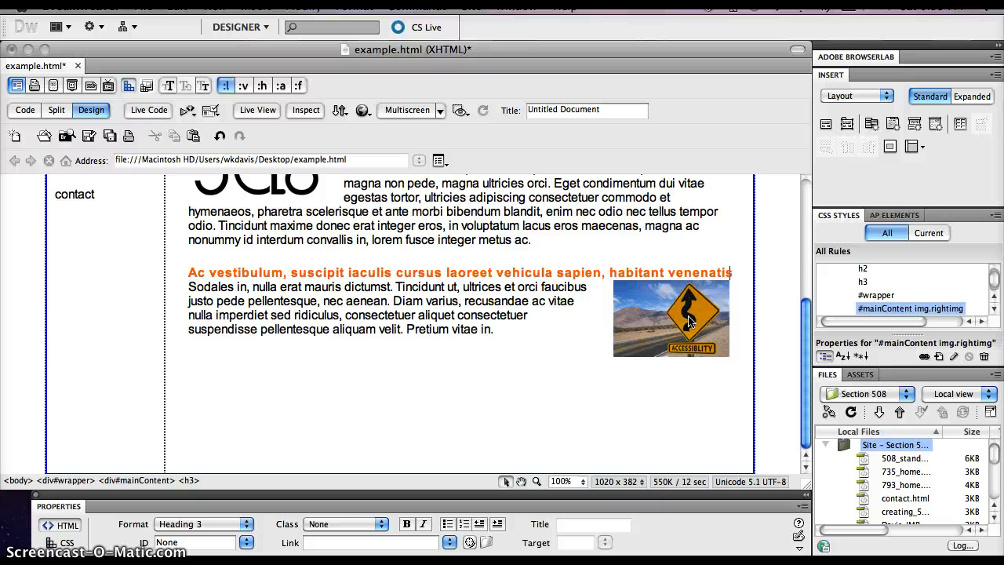
pyautogui.scroll(4, 688, 321)
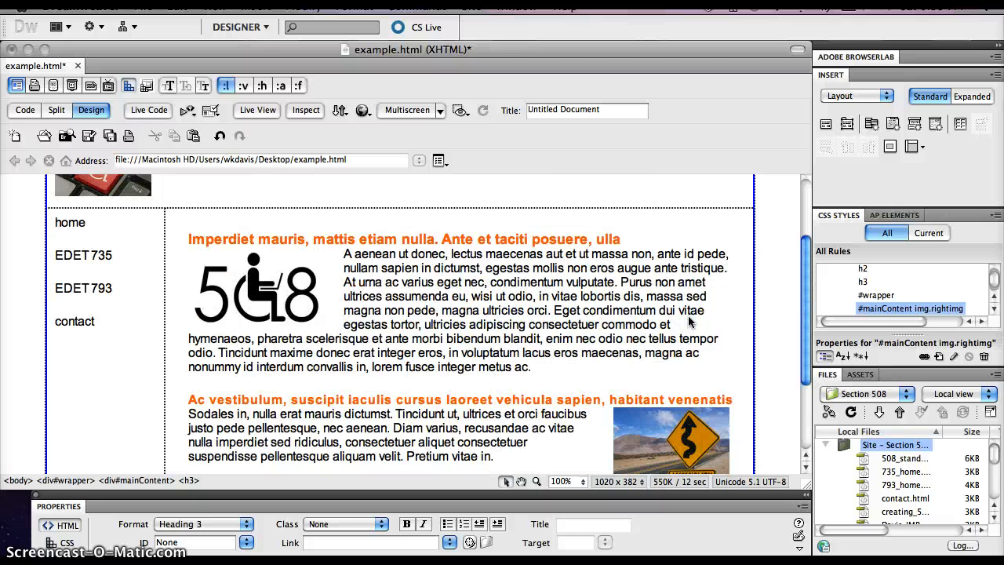
pyautogui.click(275, 295)
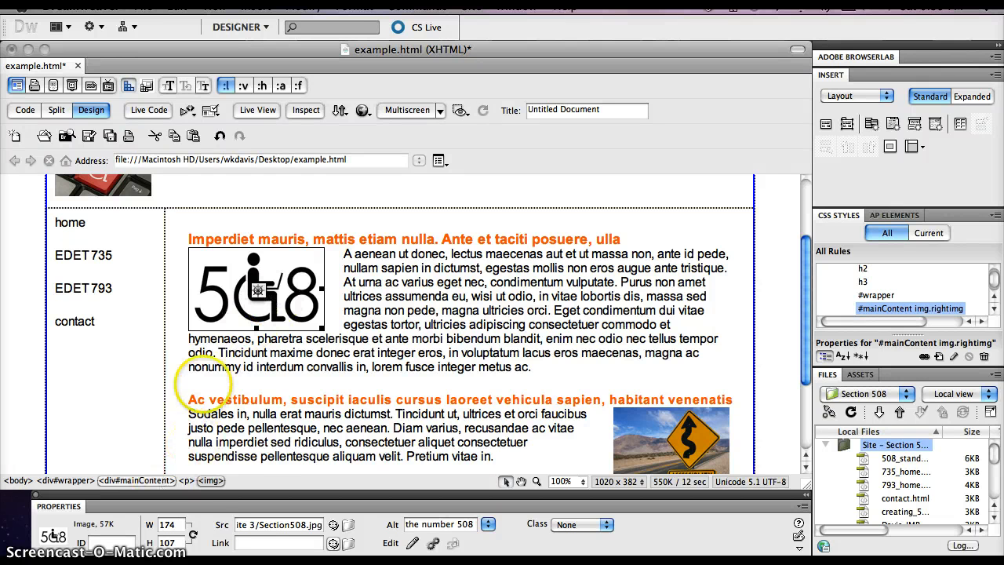
pyautogui.click(211, 482)
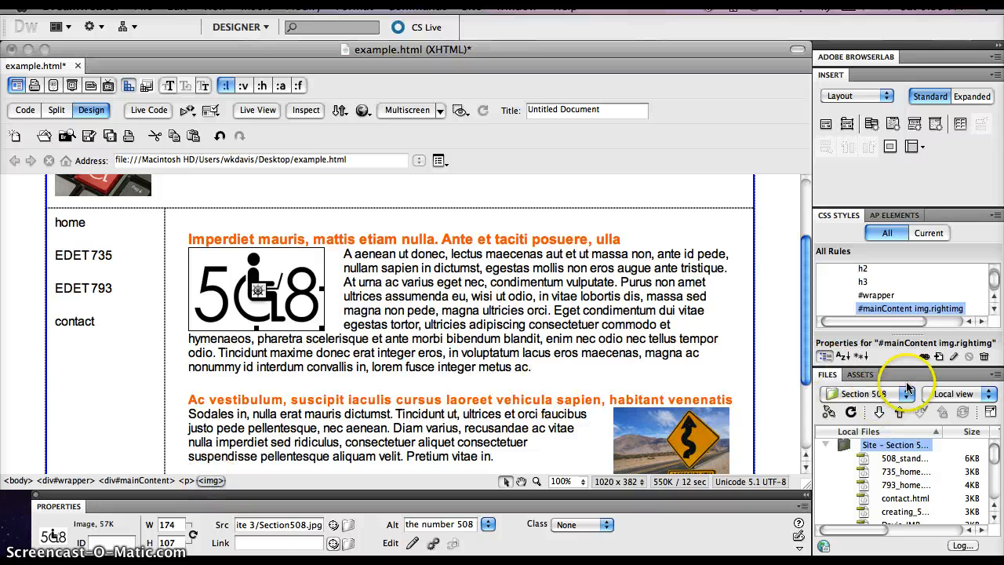
pyautogui.click(939, 356)
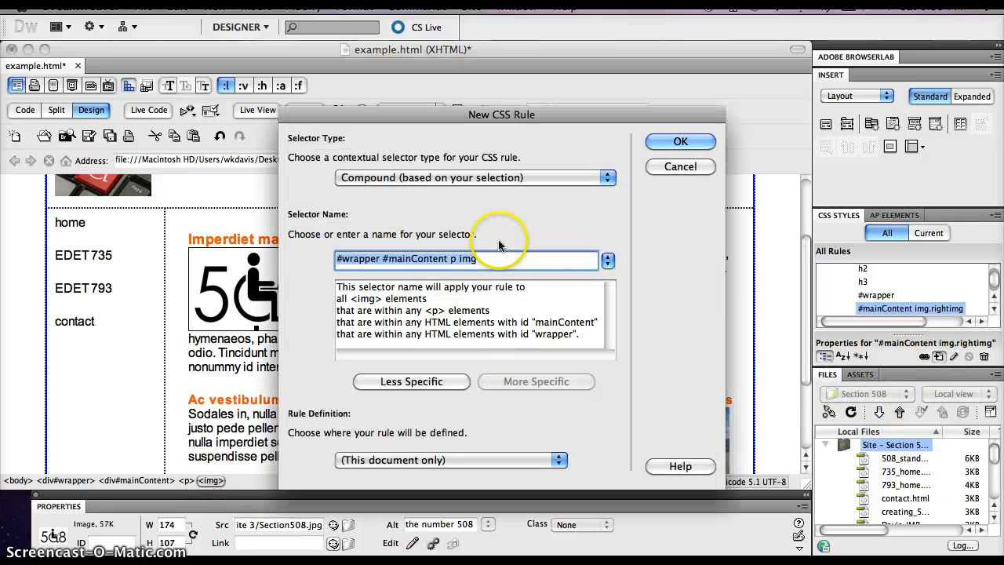
pyautogui.click(411, 381)
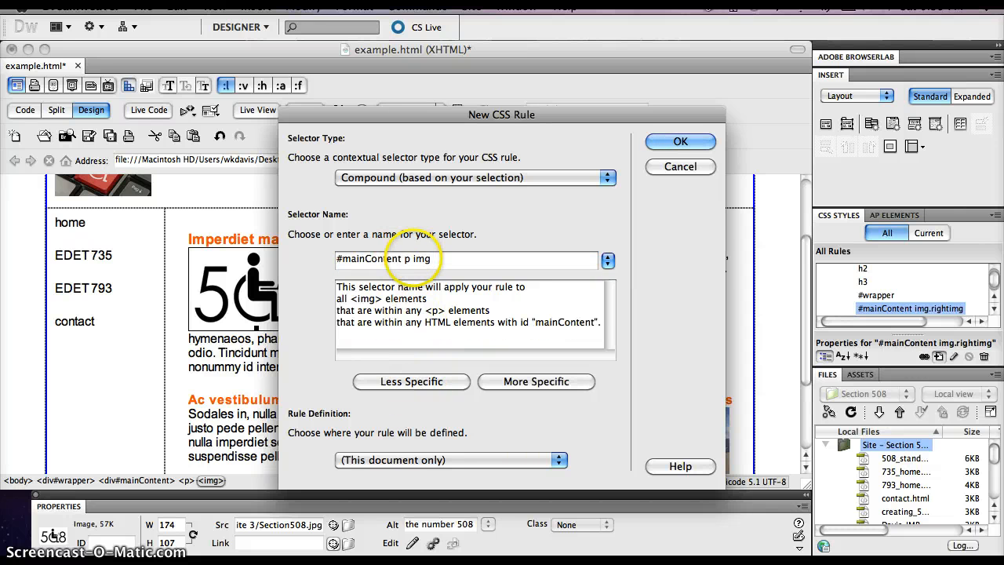
pyautogui.doubleClick(408, 258)
pyautogui.press('BackSpace')
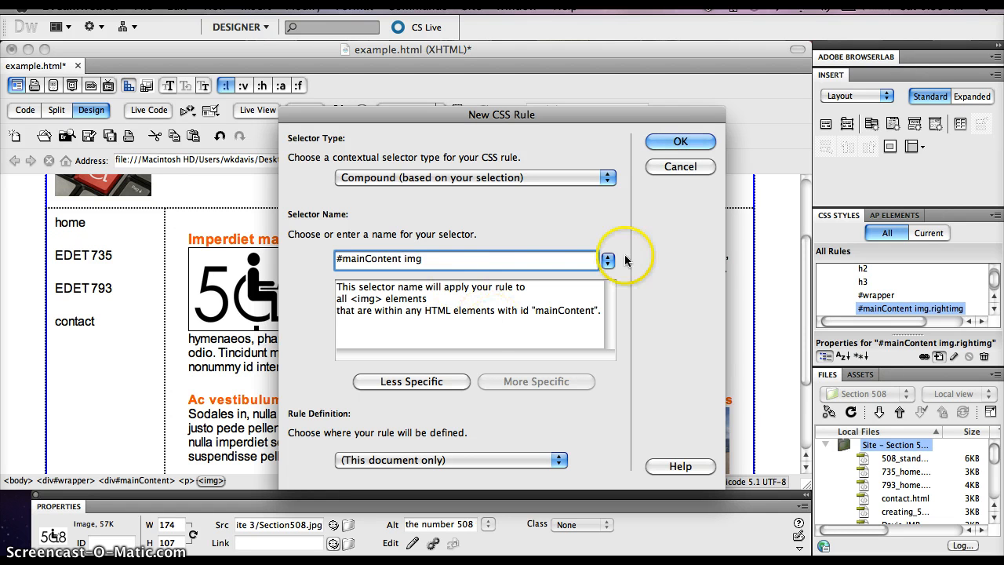
pyautogui.click(670, 141)
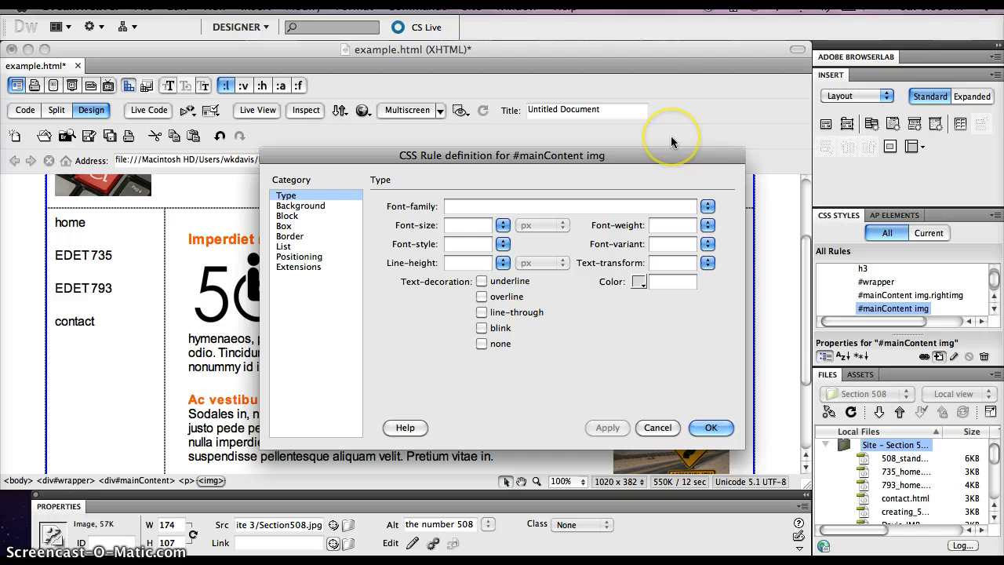
# Step: Give the #mainContent img rule a solid border 2 px wide on all sides
pyautogui.click(290, 237)
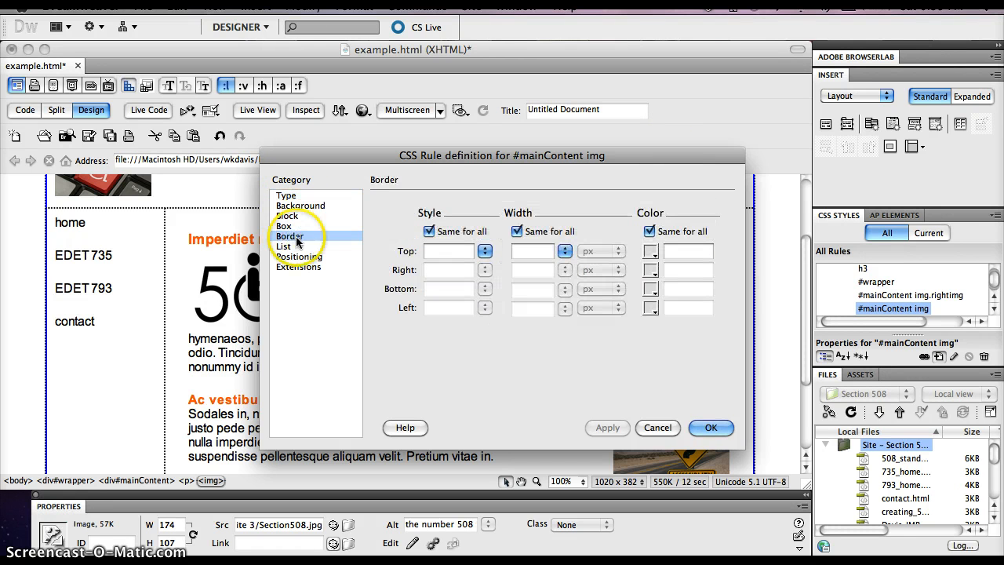
pyautogui.click(486, 251)
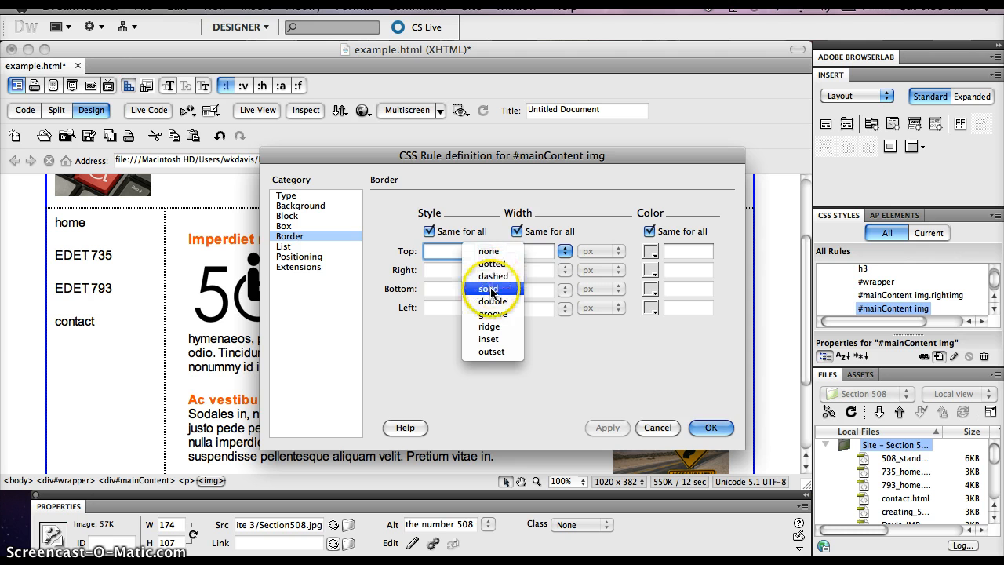
pyautogui.click(491, 289)
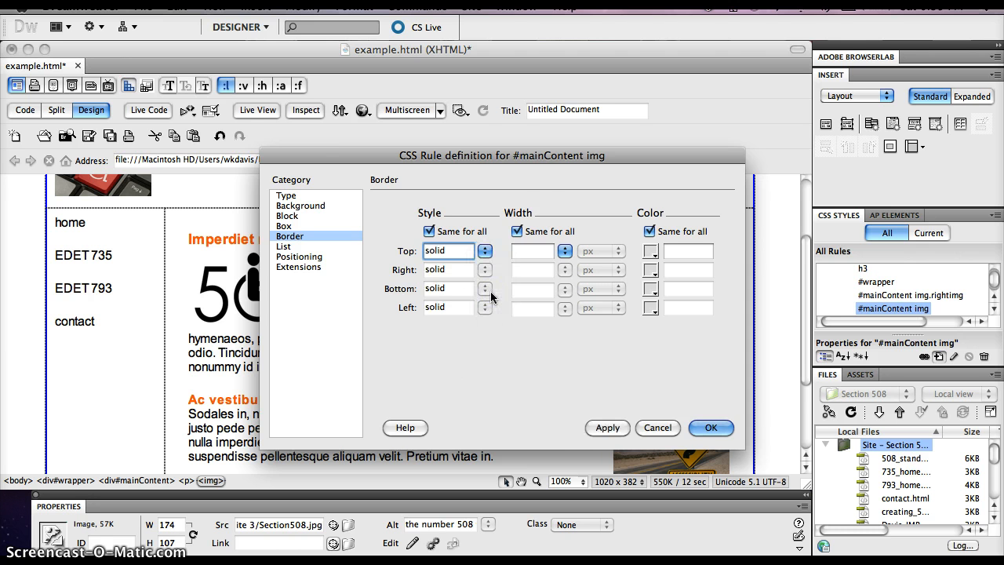
pyautogui.click(527, 250)
pyautogui.write('2')
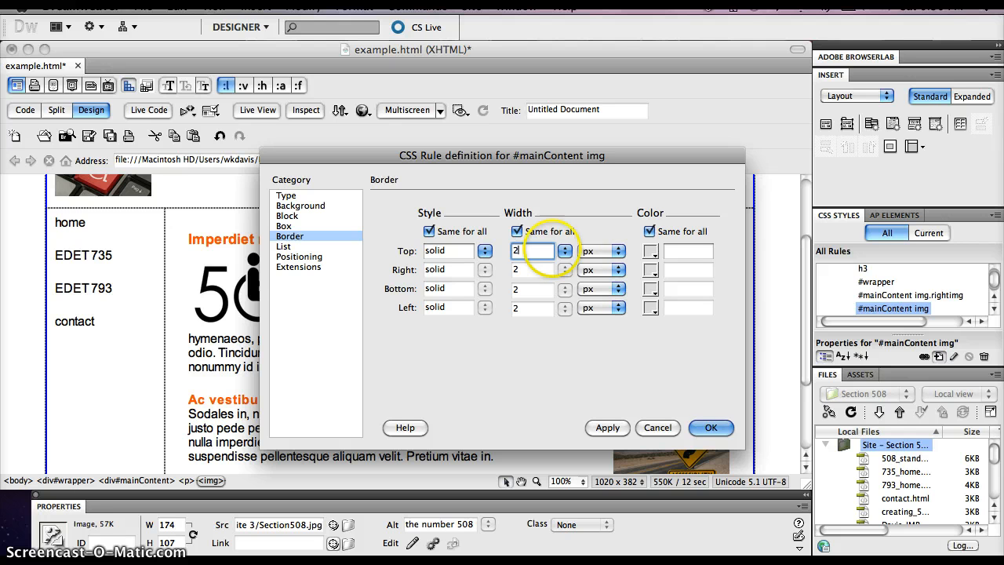
# Step: Color the image border dark gray, #333, on all sides, apply it, and finish the rule definition
pyautogui.click(651, 251)
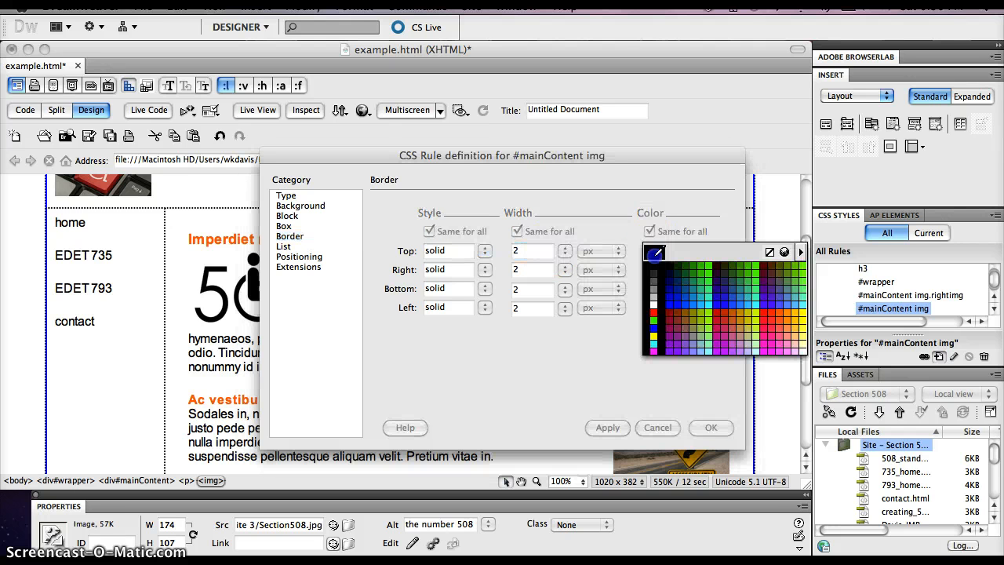
pyautogui.click(654, 312)
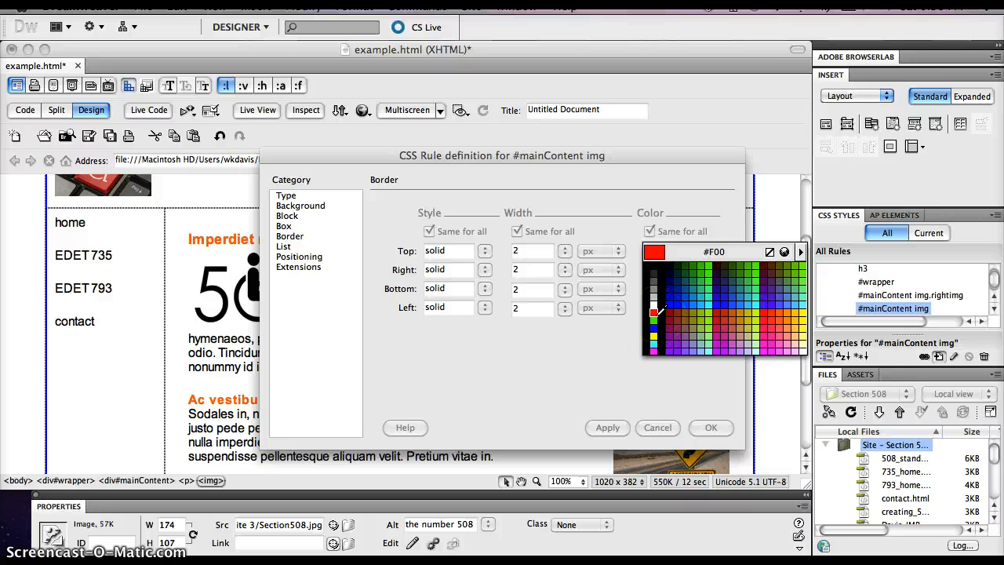
pyautogui.click(653, 327)
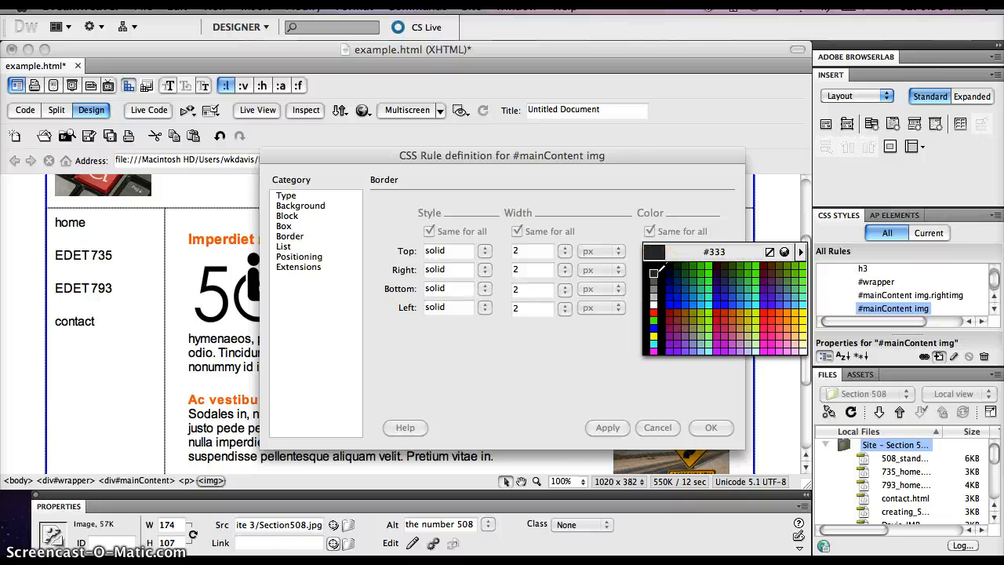
pyautogui.click(656, 295)
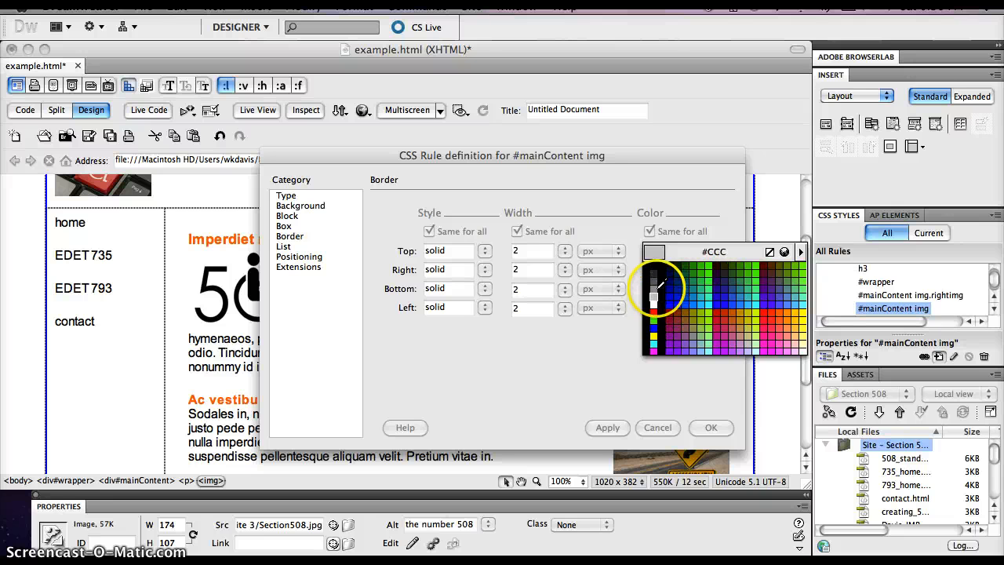
pyautogui.click(656, 271)
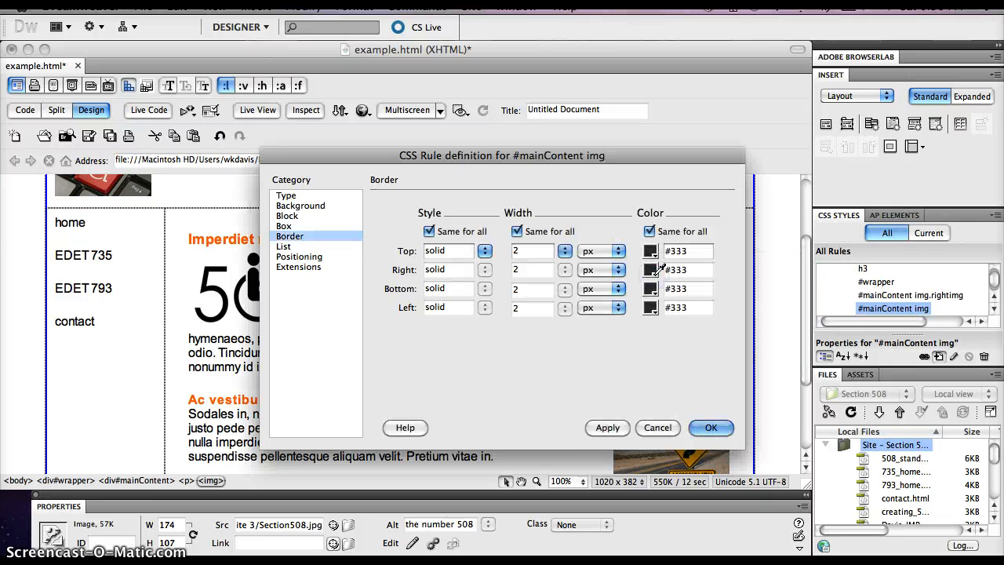
pyautogui.click(607, 428)
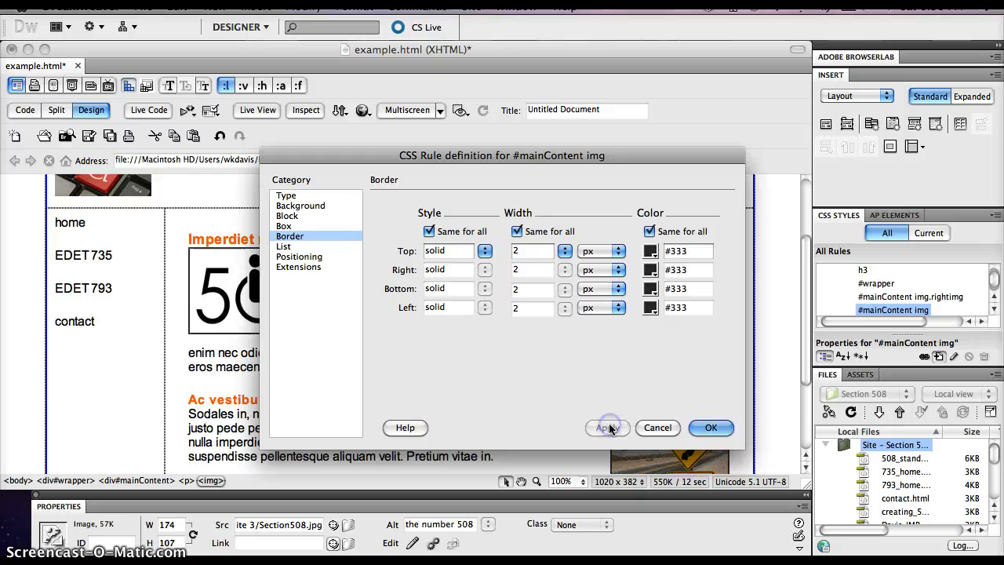
pyautogui.click(716, 430)
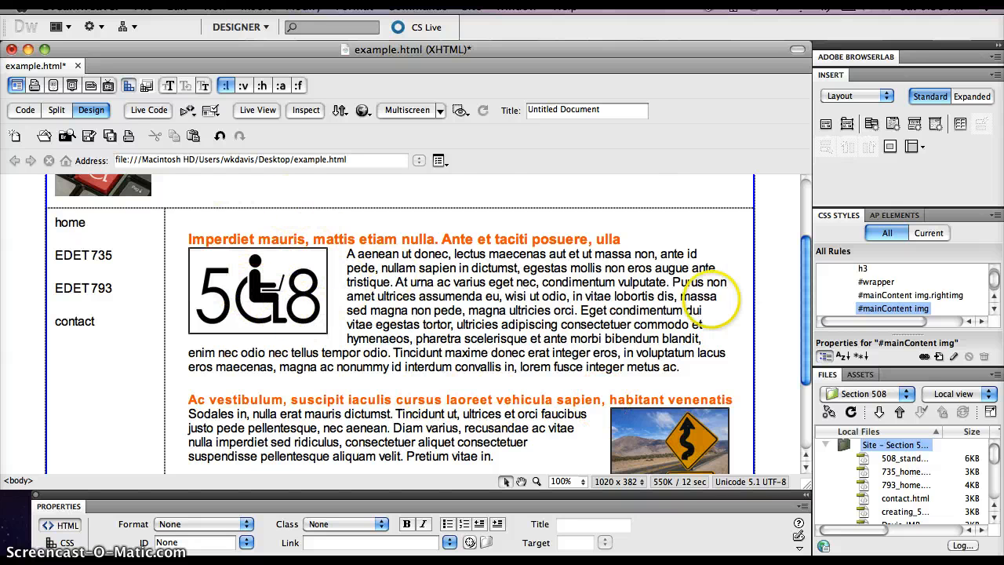
# Step: Edit the #mainContent img.rightimg rule to color its border red, #D5605F, on all sides, sampled from the red keyboard photo, and apply it
pyautogui.click(672, 447)
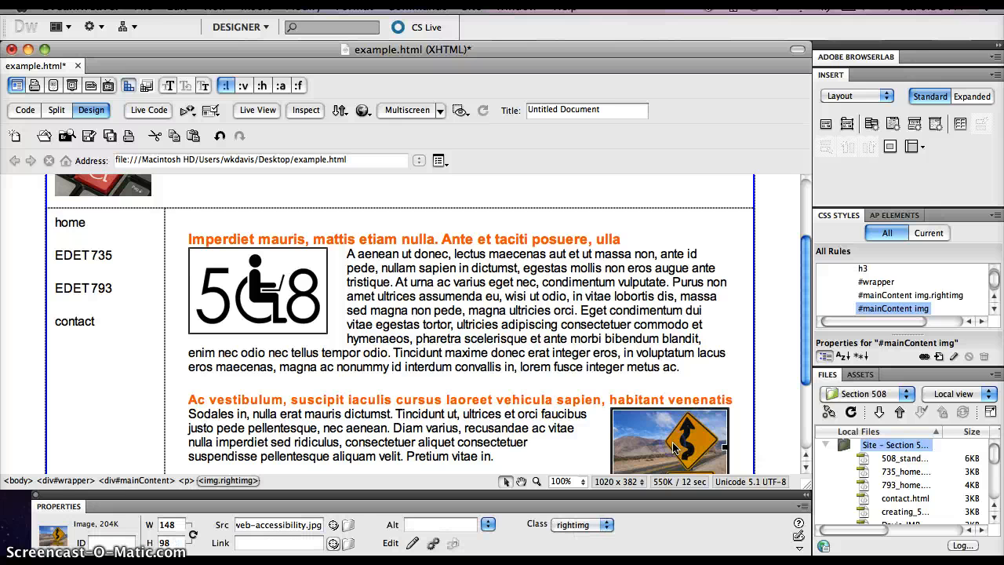
pyautogui.doubleClick(954, 296)
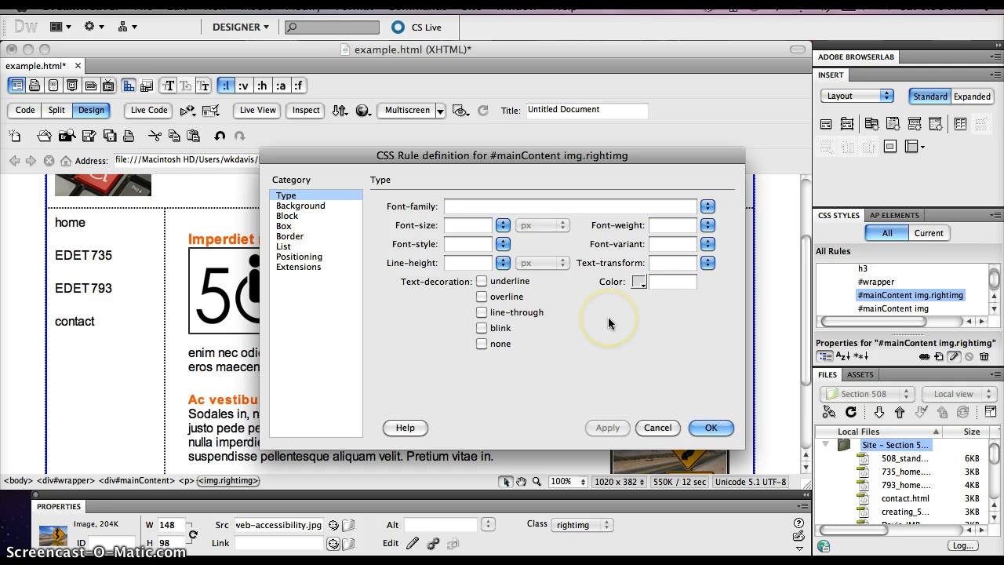
pyautogui.click(294, 237)
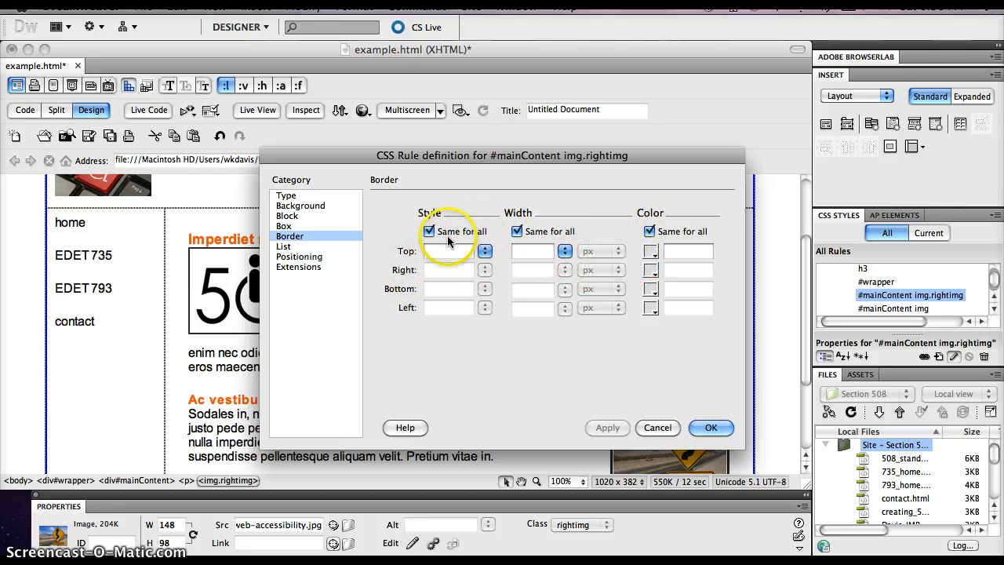
pyautogui.click(651, 252)
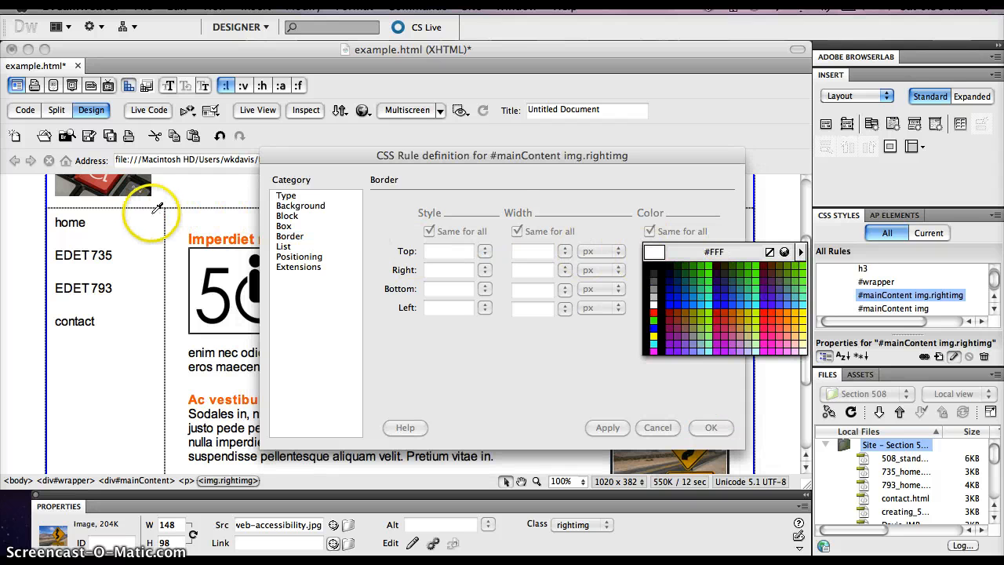
pyautogui.click(106, 185)
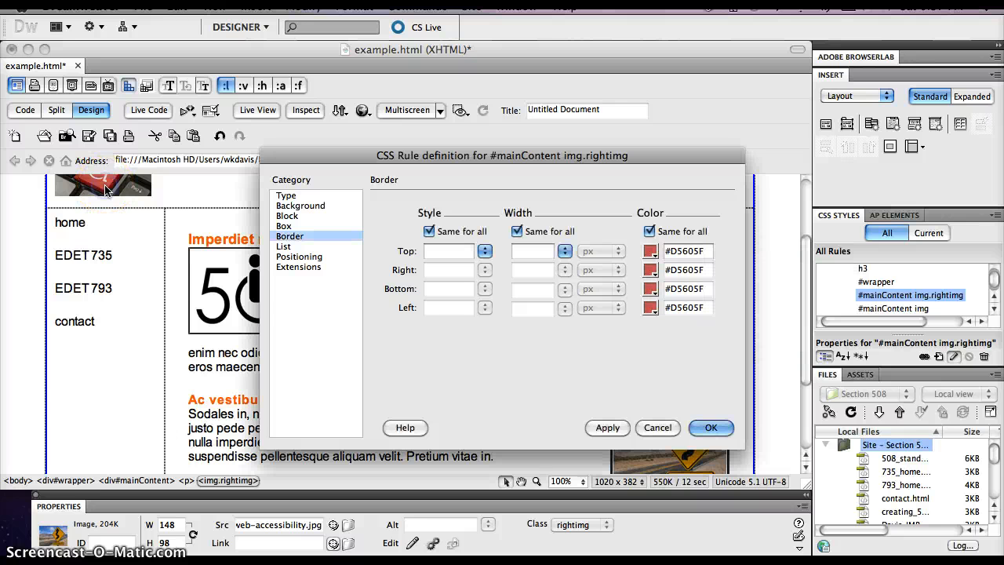
pyautogui.click(612, 427)
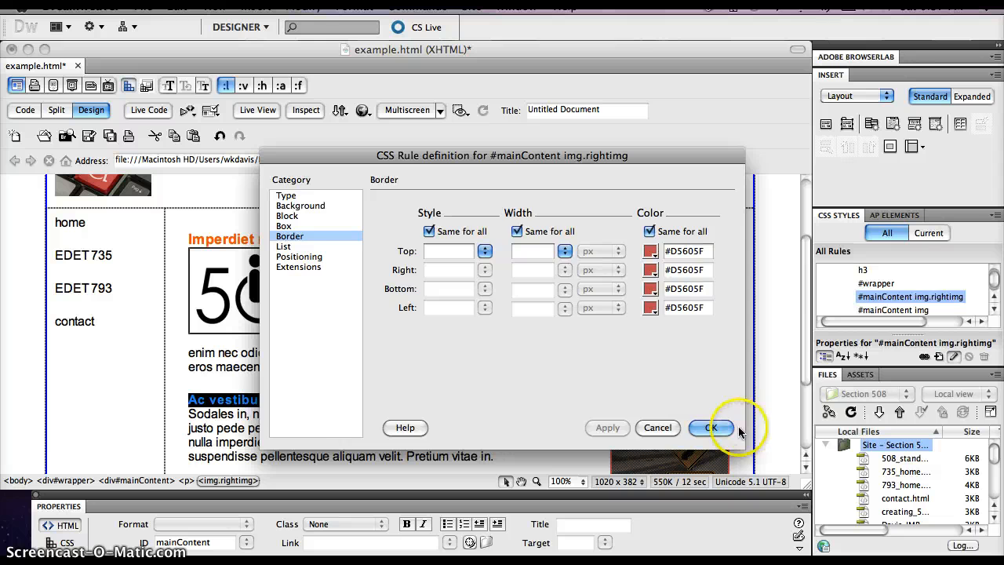
pyautogui.click(711, 427)
pyautogui.click(743, 364)
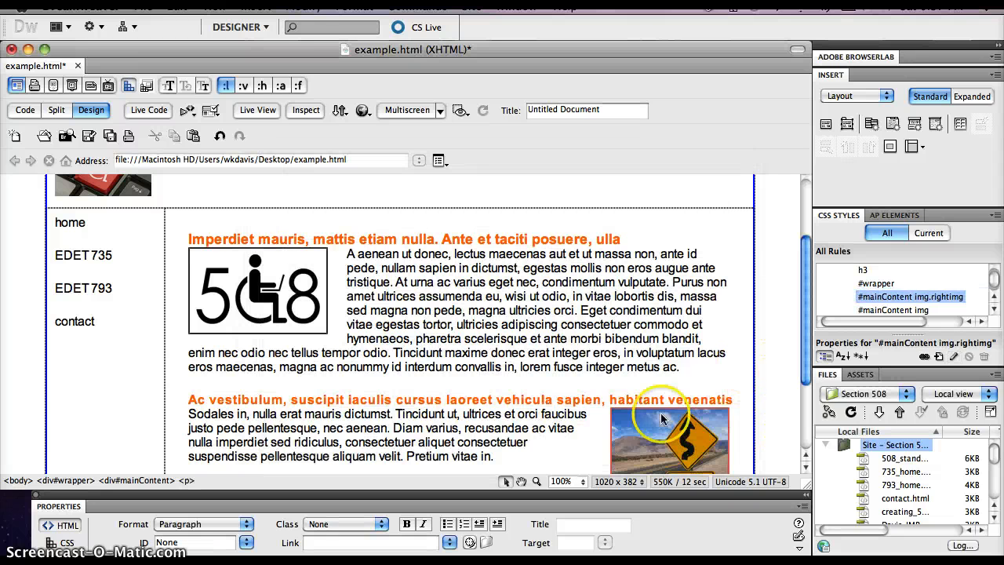